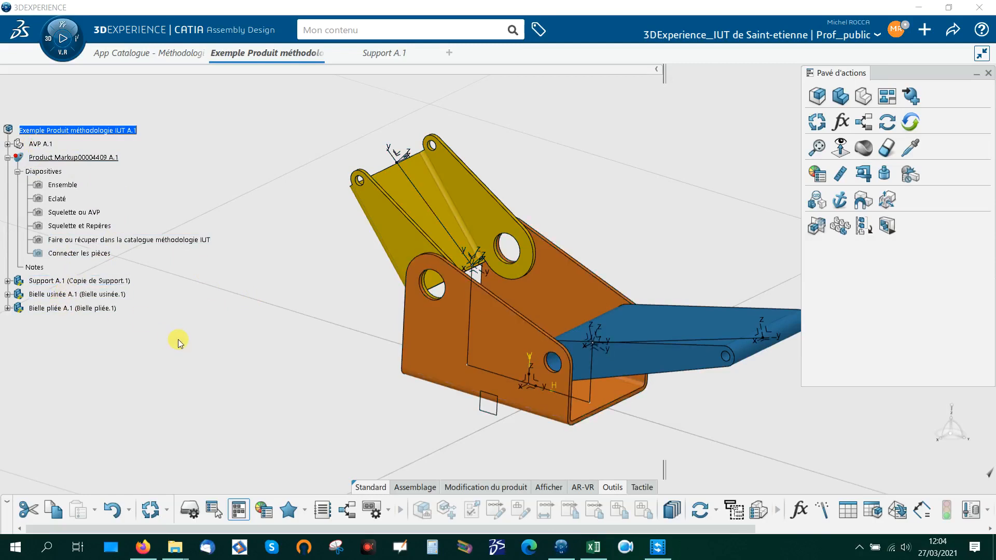
Step: Set the yellow link's length in the Base Squelette sketch to 100 mm and exit the sketch
double_click(421, 195)
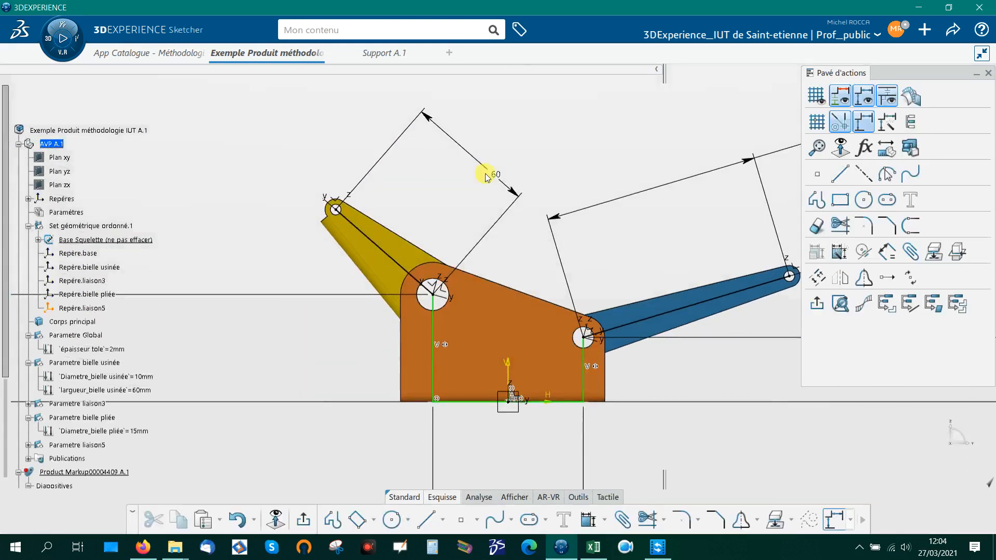
left_click(499, 178)
double_click(499, 178)
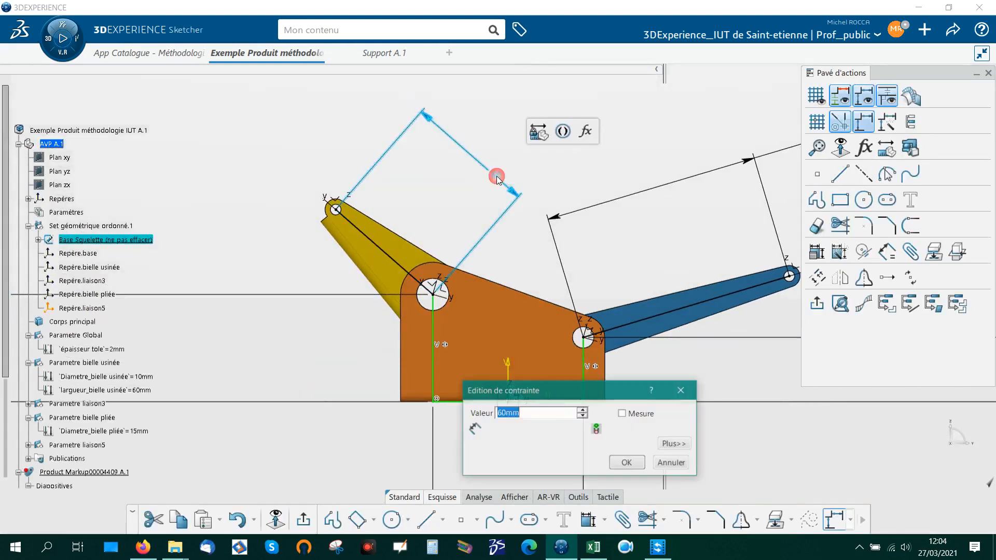
type("10")
key("Return")
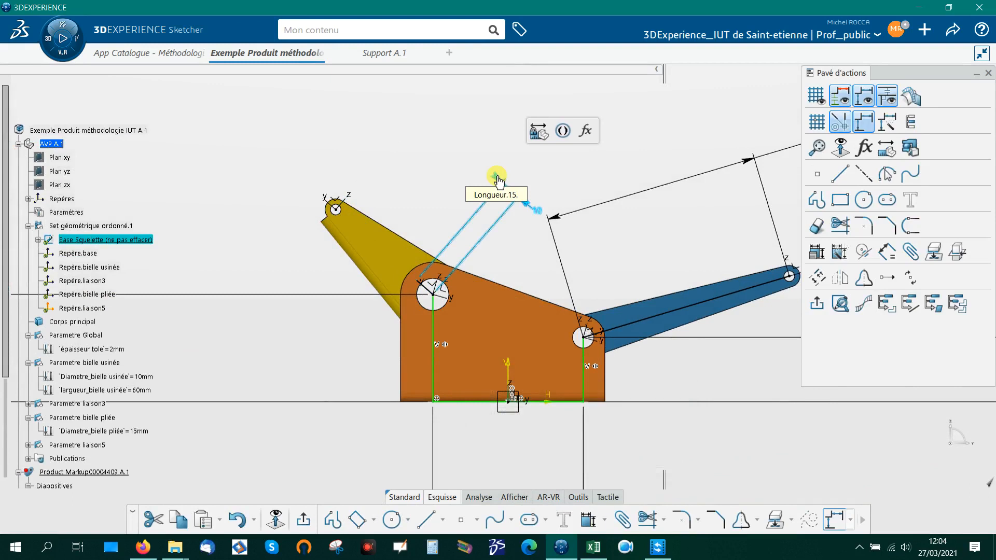
double_click(532, 210)
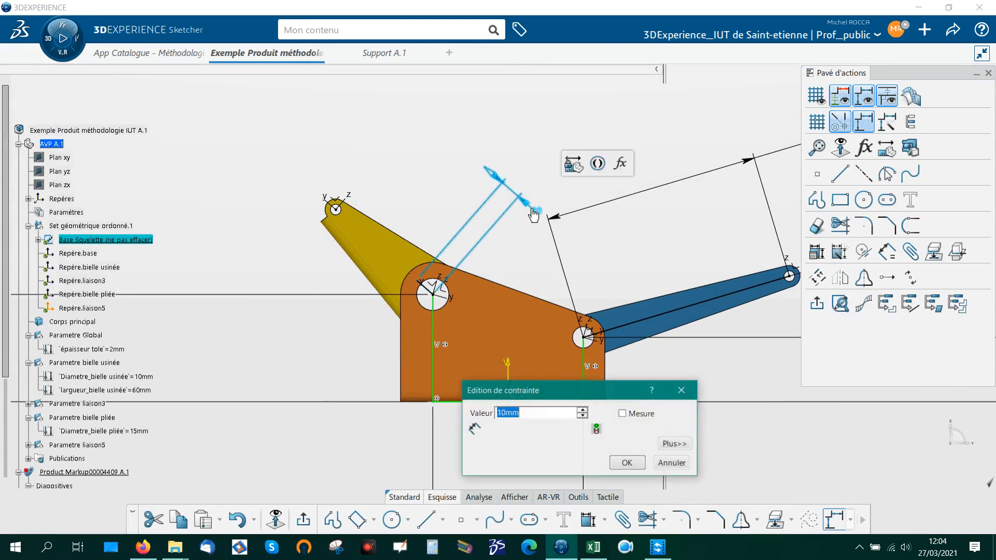
type("100")
key("Return")
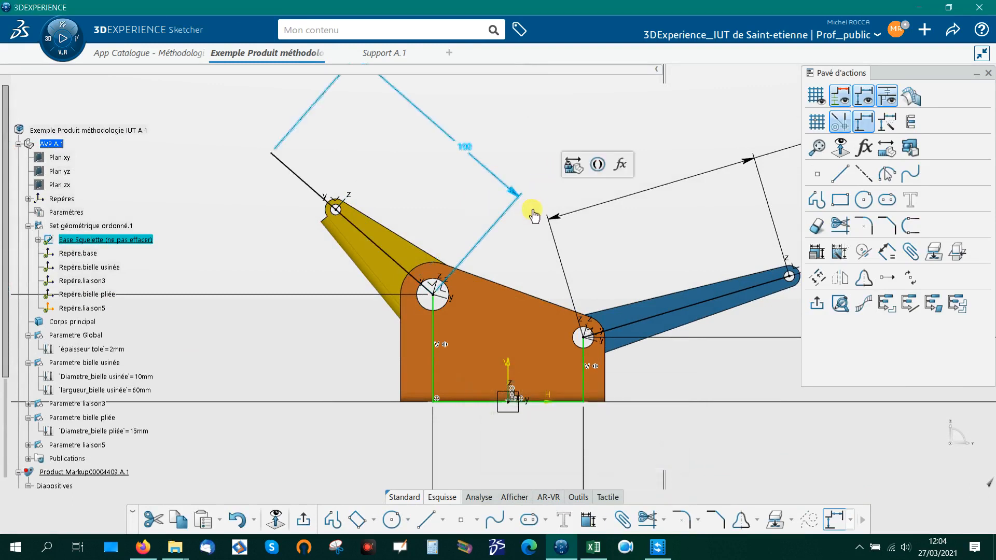
left_click(818, 304)
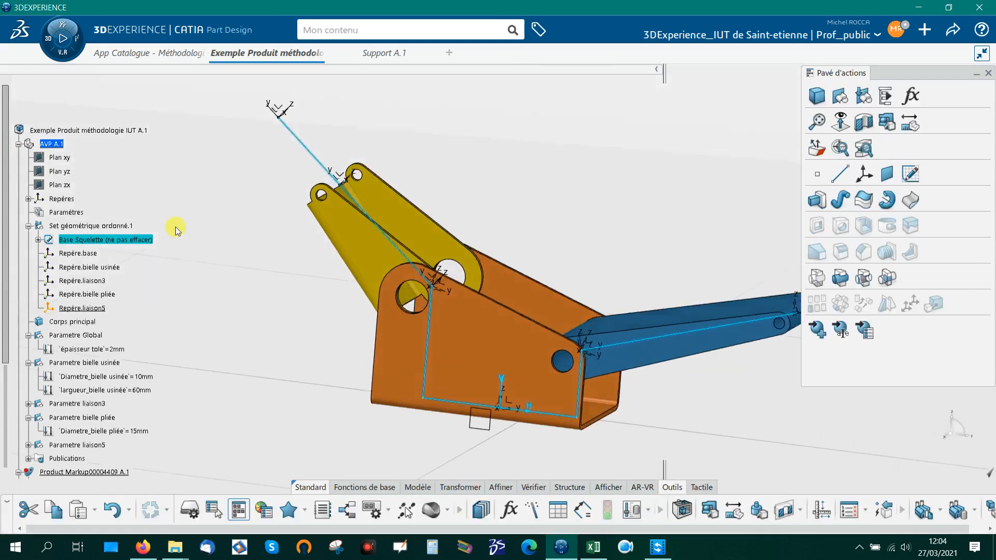
Step: Make the root product Exemple Produit méthodologie IUT A.1 the active object for editing
right_click(78, 131)
mouse_move(184, 403)
left_click(301, 403)
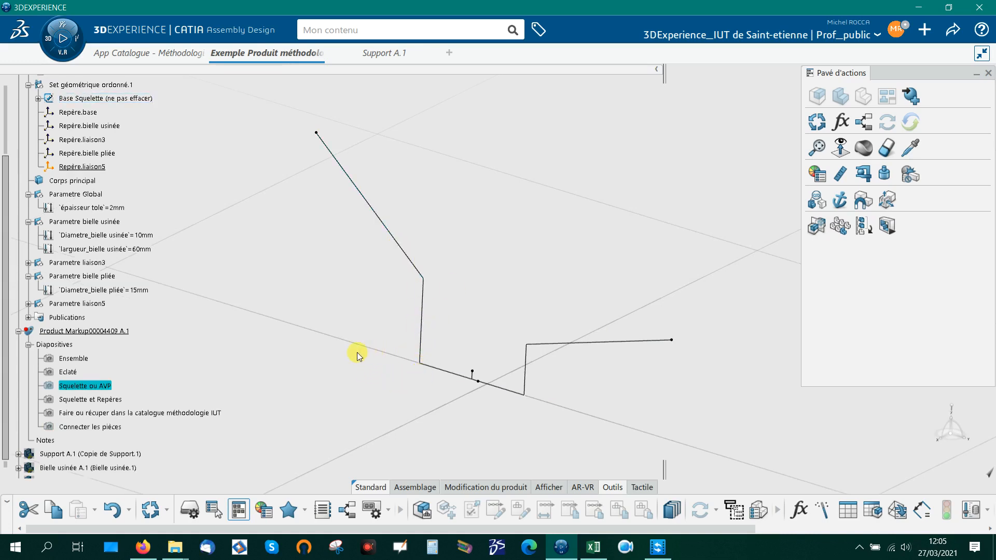
Step: Step through the markup slides from Squelette et Repéres to Faire ou récuper dans la catalogue méthodologie IUT and Connecter les pièces
left_click(106, 401)
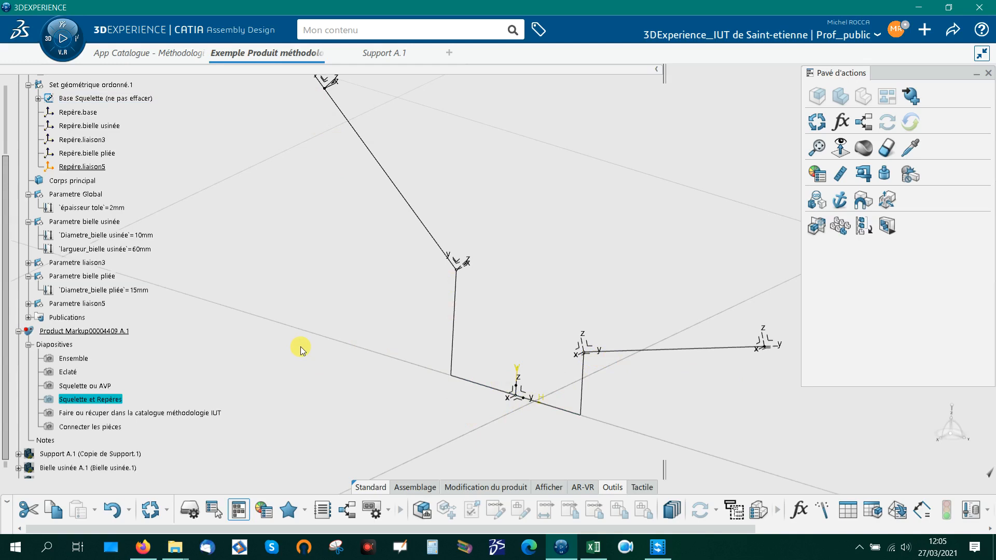
key("Page_Down")
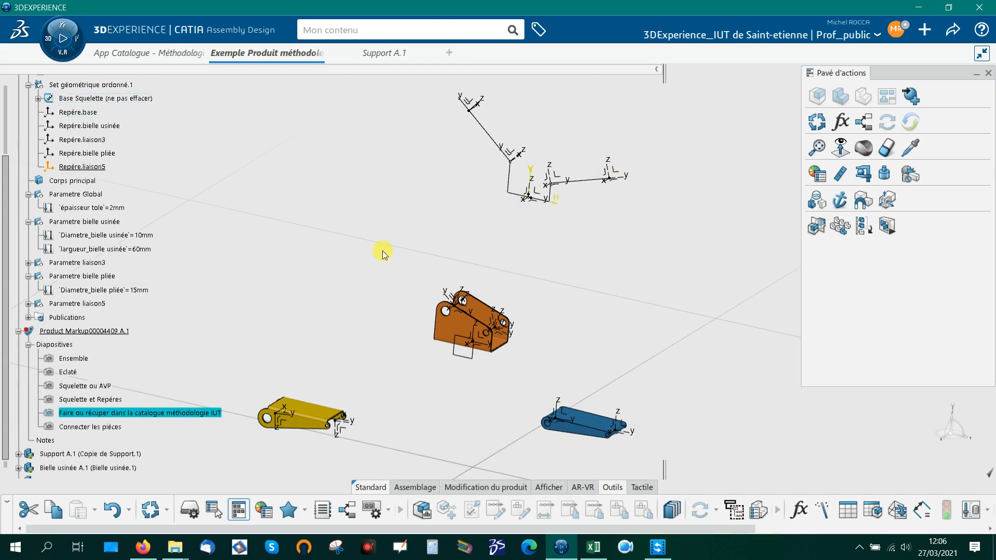
key("Page_Down")
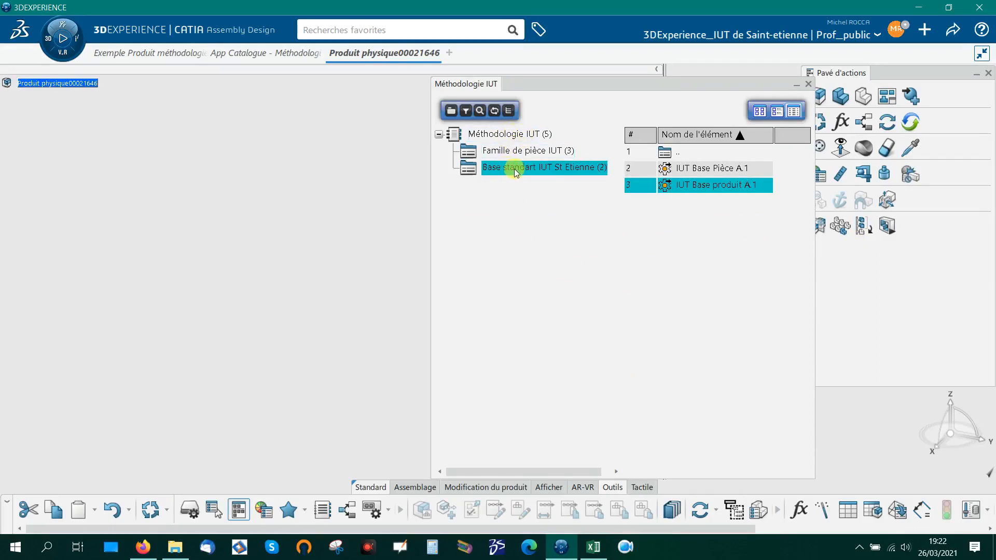
Step: Insert IUT Base produit A.1 from the Méthodologie IUT catalogue and open the inserted product in a new app
double_click(715, 189)
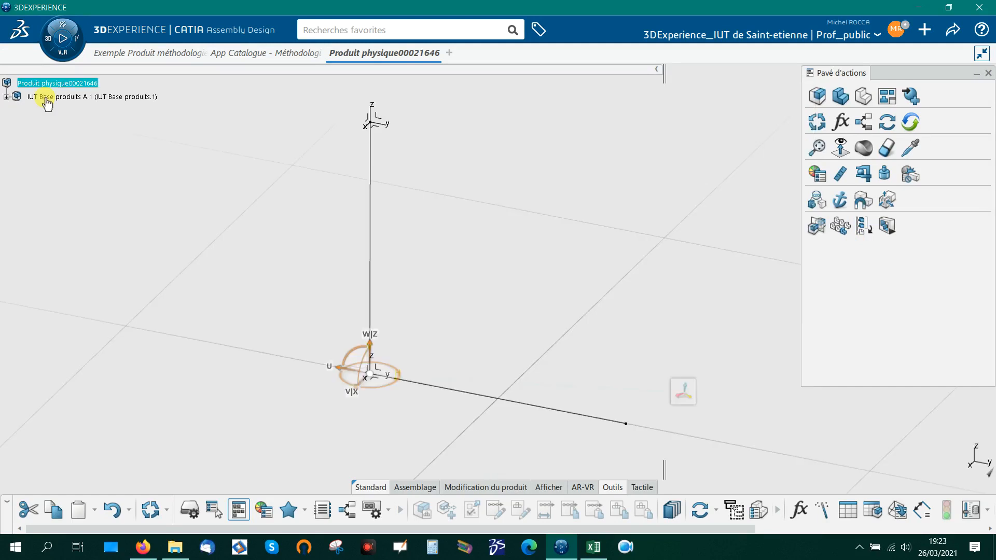
right_click(42, 97)
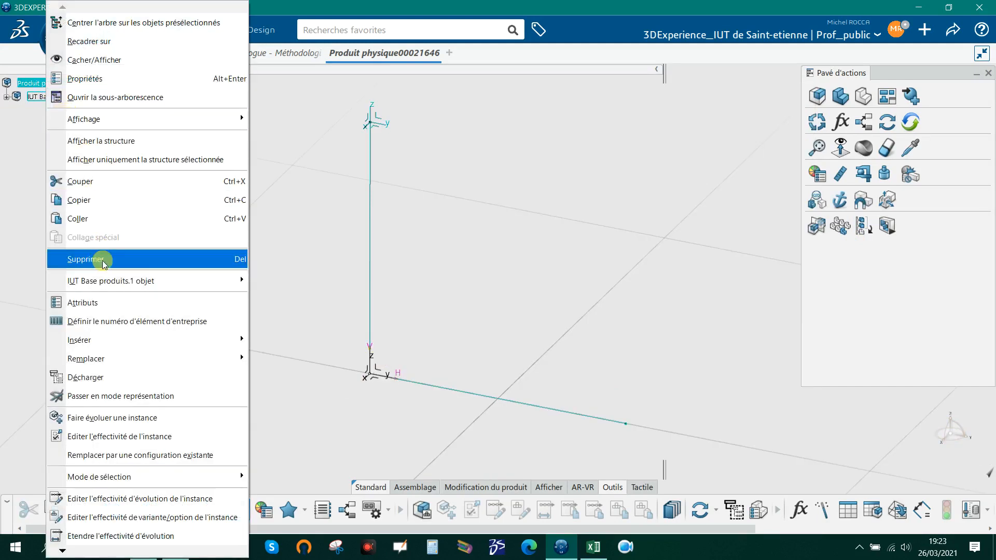
mouse_move(109, 283)
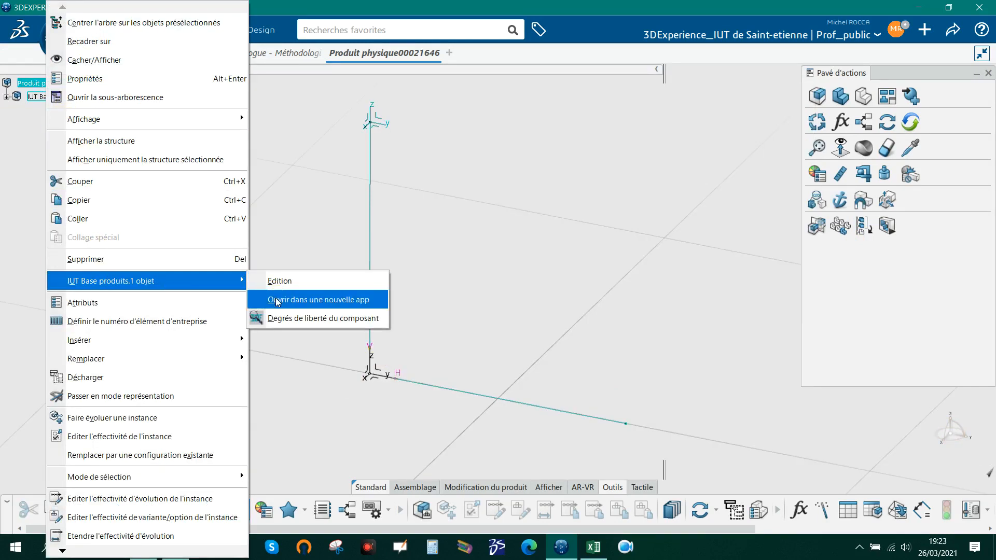
left_click(277, 301)
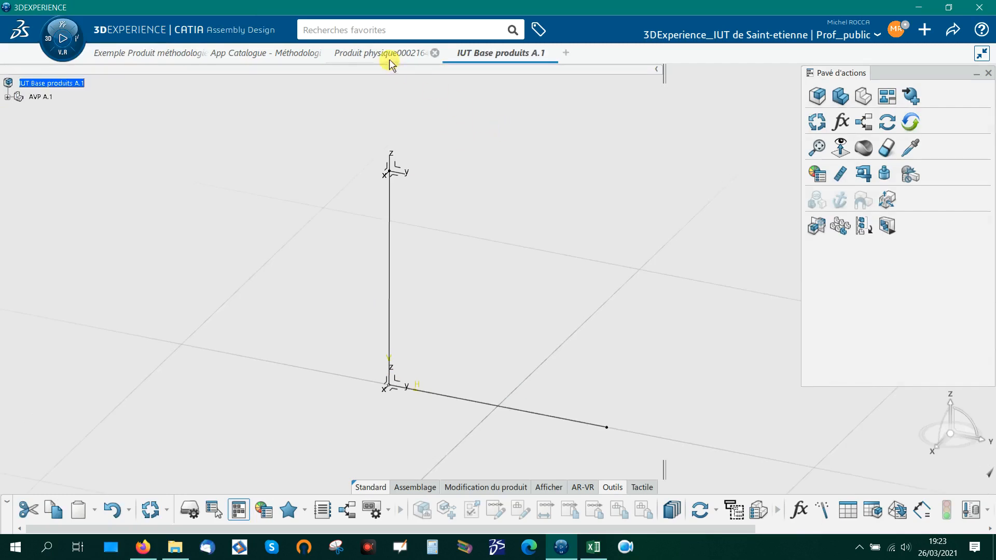
Step: Close the Produit physique00021646 session, keeping the IUT base product open
mouse_move(393, 55)
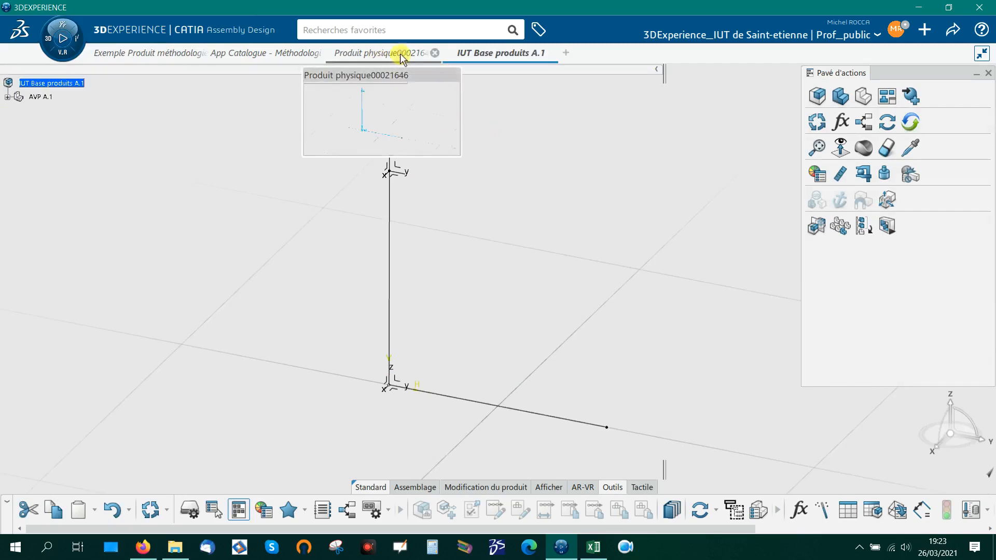
left_click(435, 53)
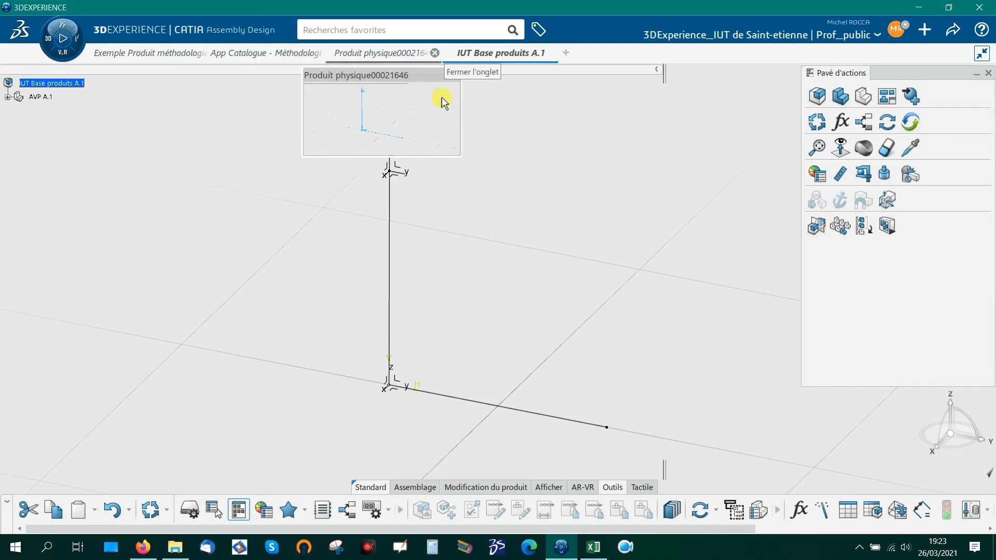
left_click(545, 321)
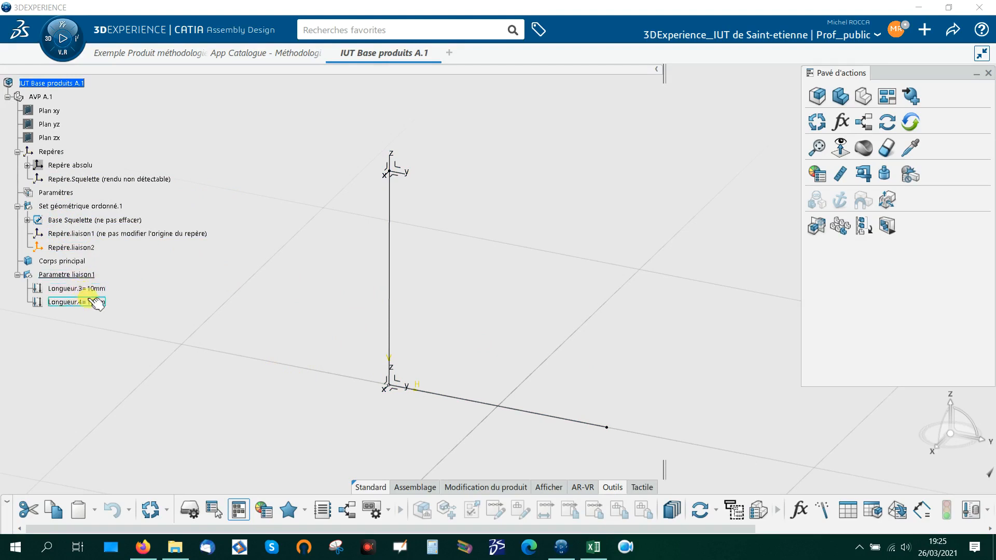
Step: Activate the AVP A.1 part, copy its Parametre liaison1 set and paste it into AVP A.1
right_click(75, 278)
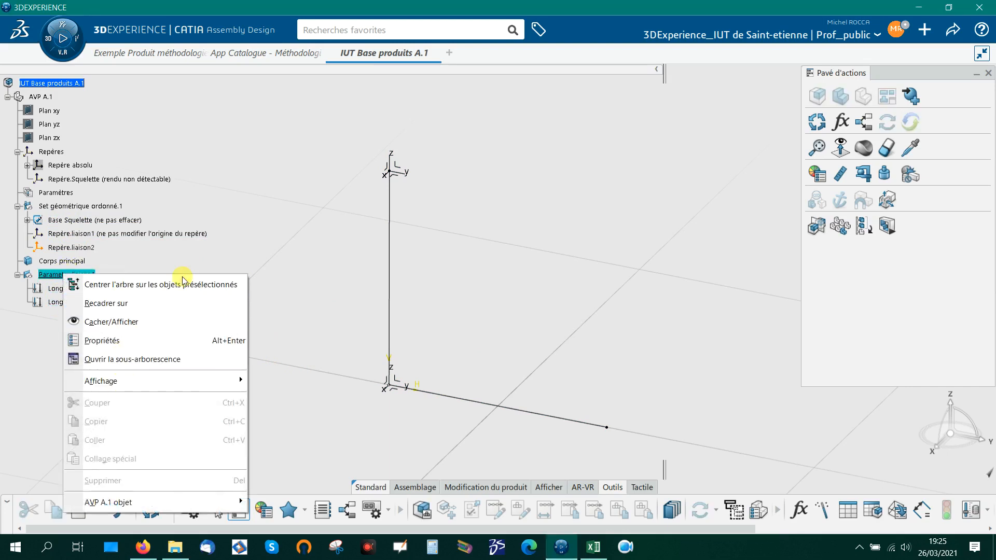
left_click(222, 246)
left_click(45, 96)
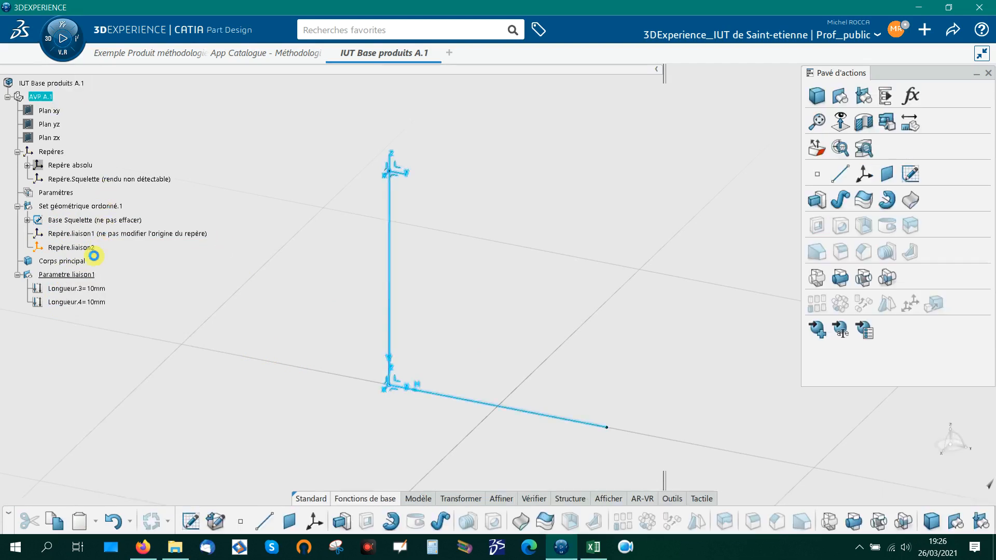
right_click(72, 278)
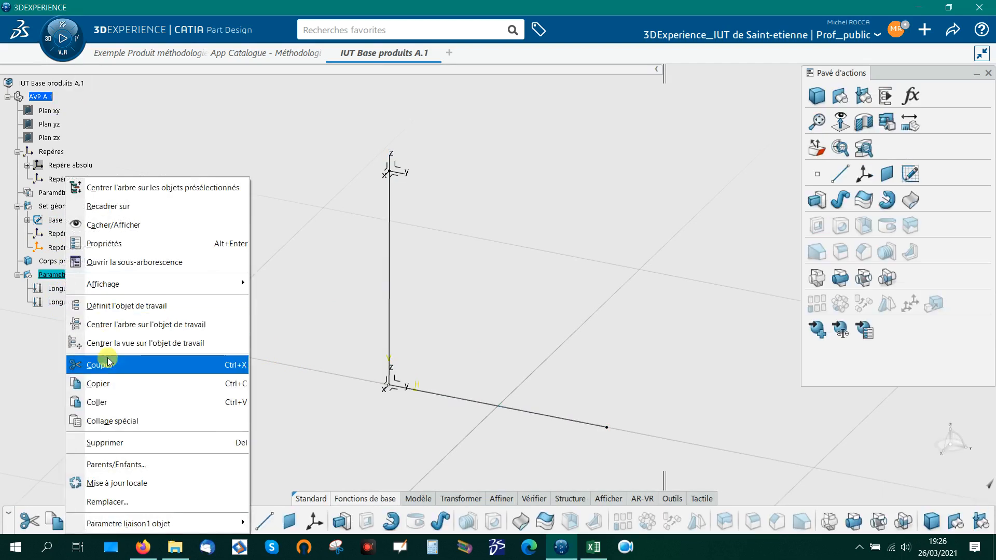
left_click(102, 384)
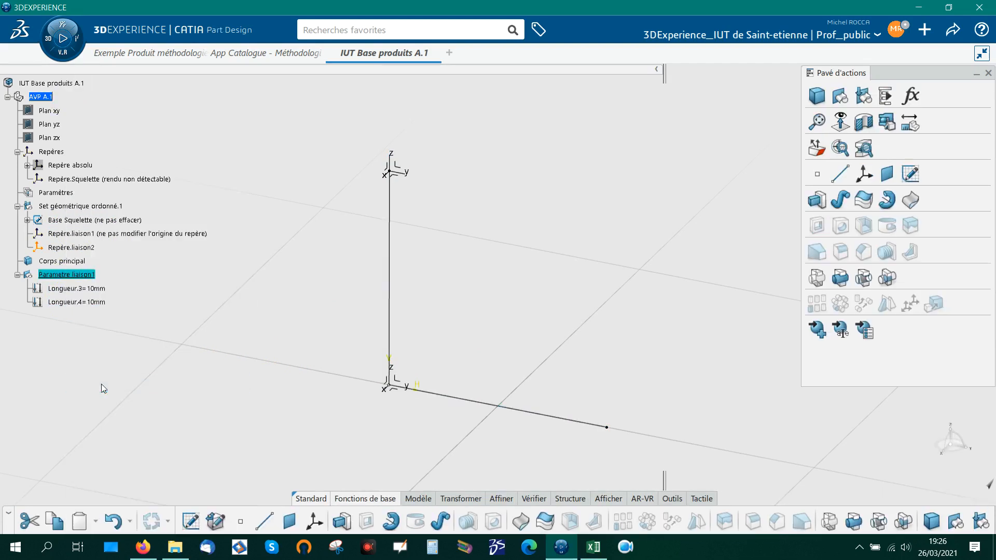
right_click(41, 98)
left_click(98, 324)
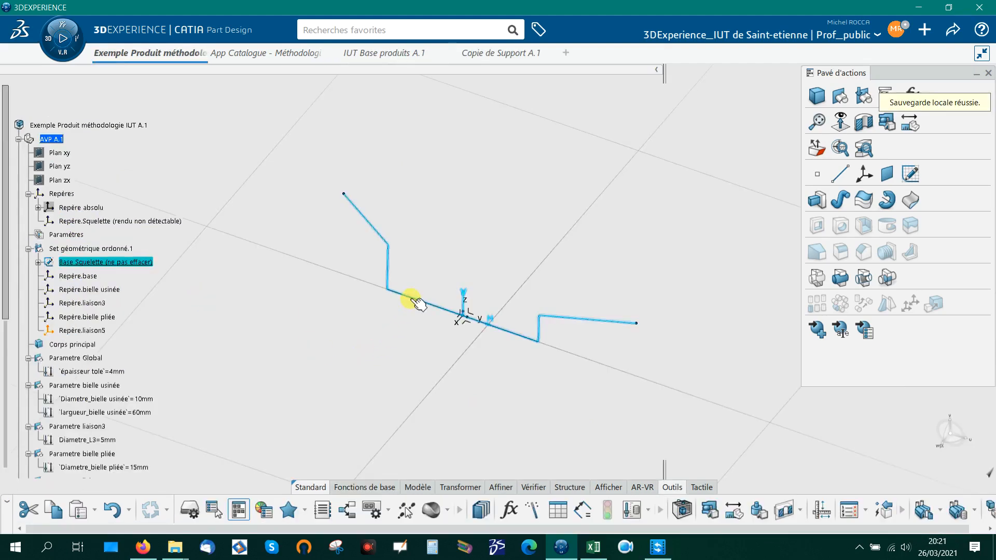
Step: Open the Base Squelette sketch to review its dimensions, and exit it
double_click(107, 263)
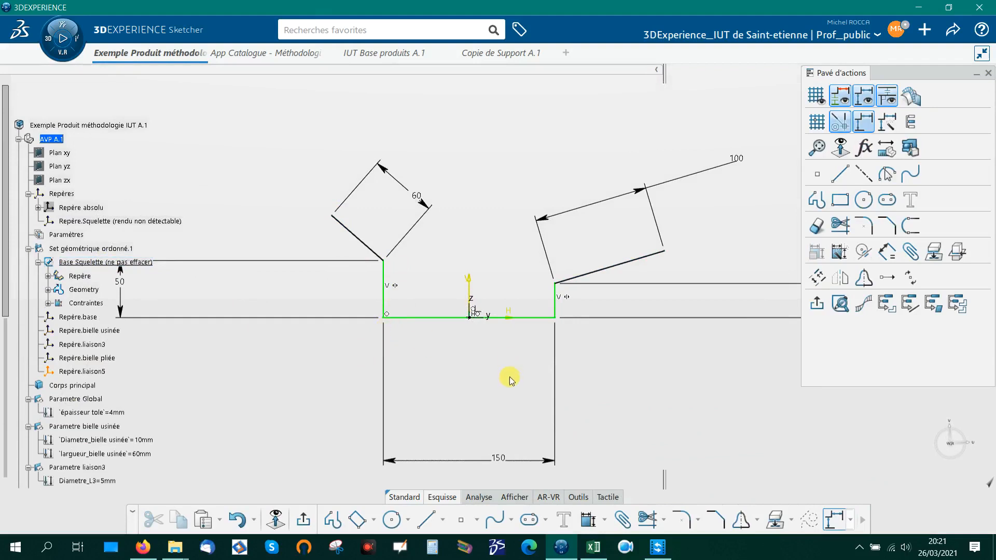
left_click(817, 303)
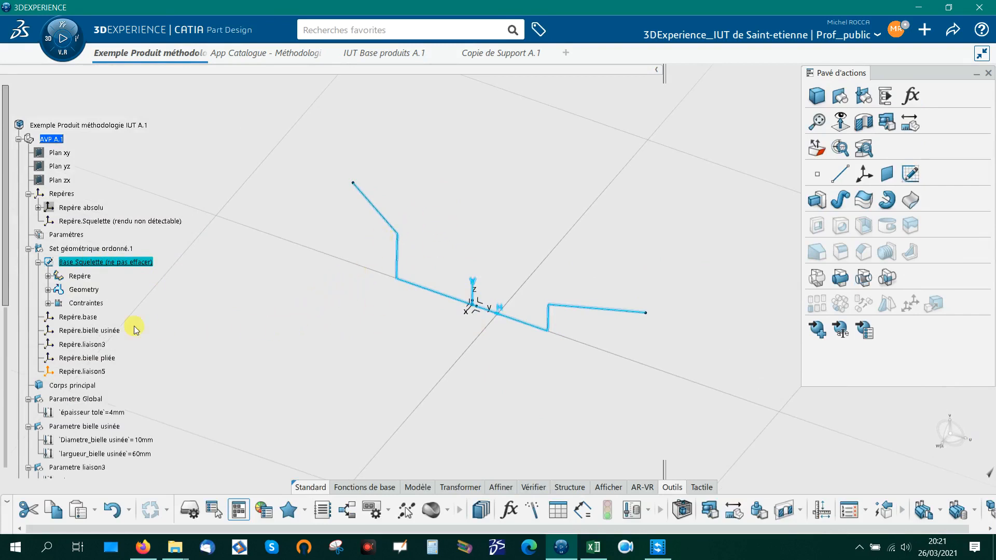
Step: Define Repére.liaison5 as the work object and review the parameter sets and publications below it
left_click(84, 372)
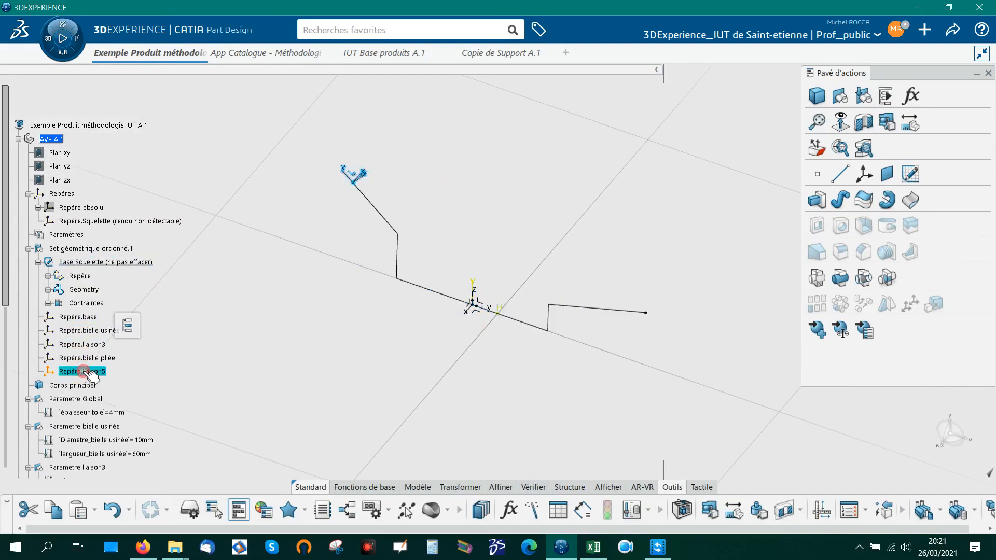
left_click(128, 325)
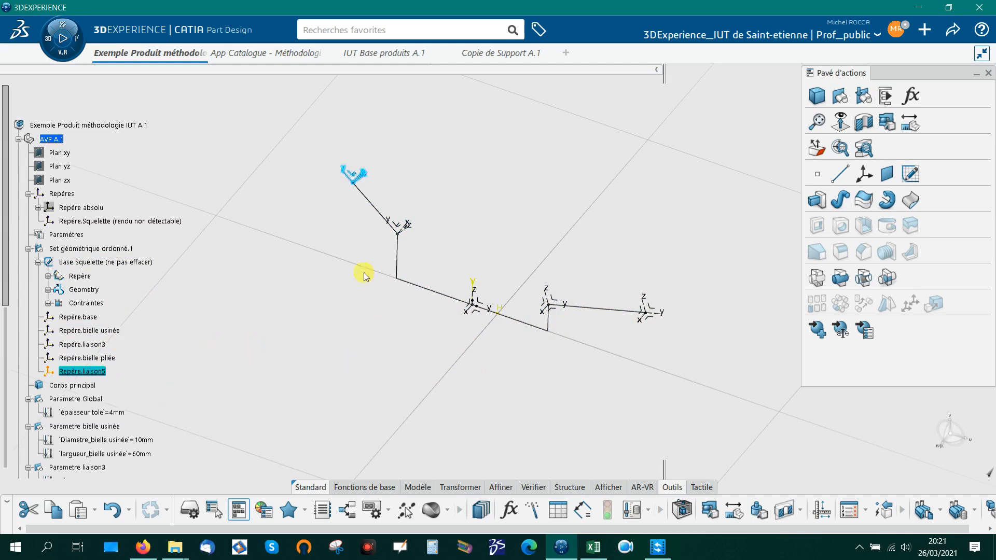
scroll(178, 400, "down", 3)
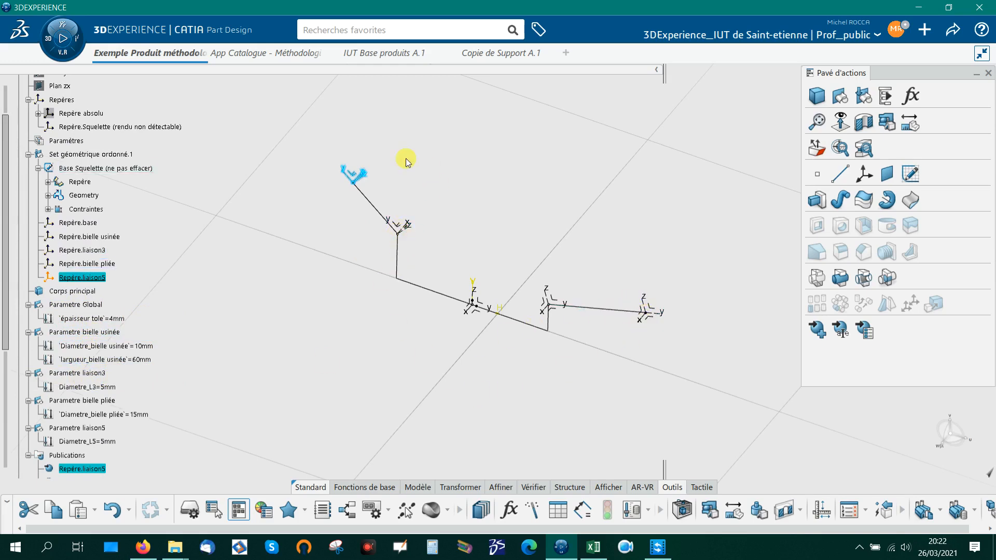
scroll(101, 394, "down", 1)
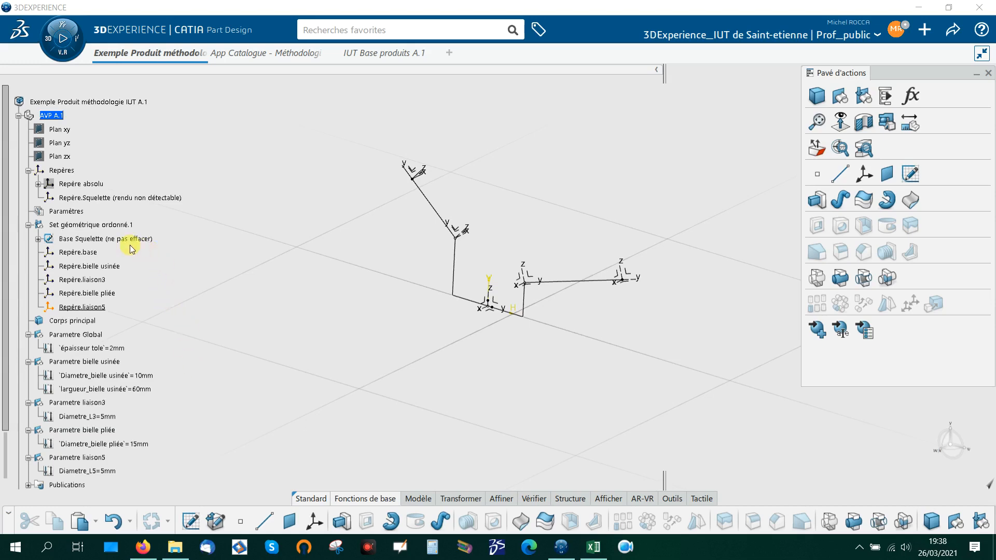
Step: Try to publish the axis systems from Repére.base to Repére.liaison5 together with the thickness, width and diameter parameters of all the parameter sets
left_click(87, 253)
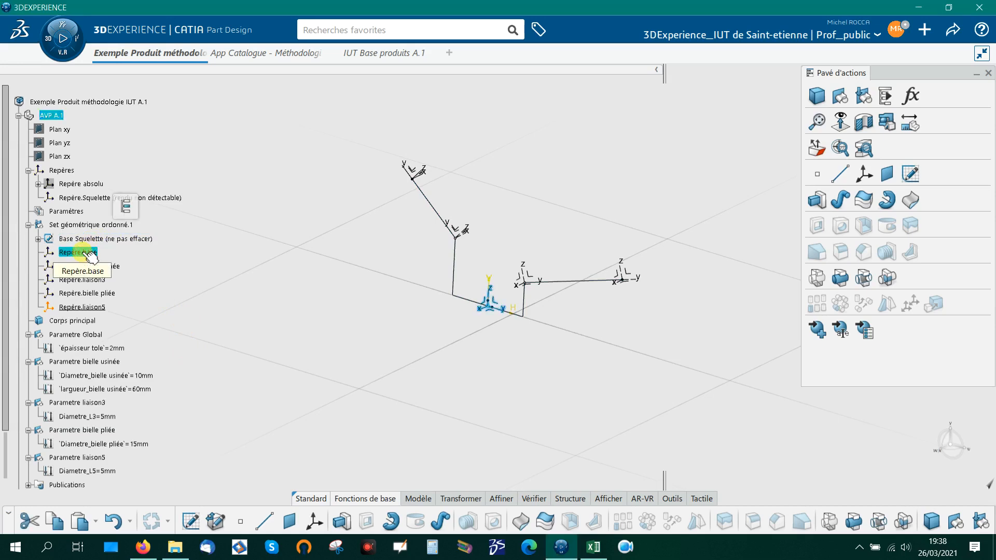
left_click(81, 307, "shift")
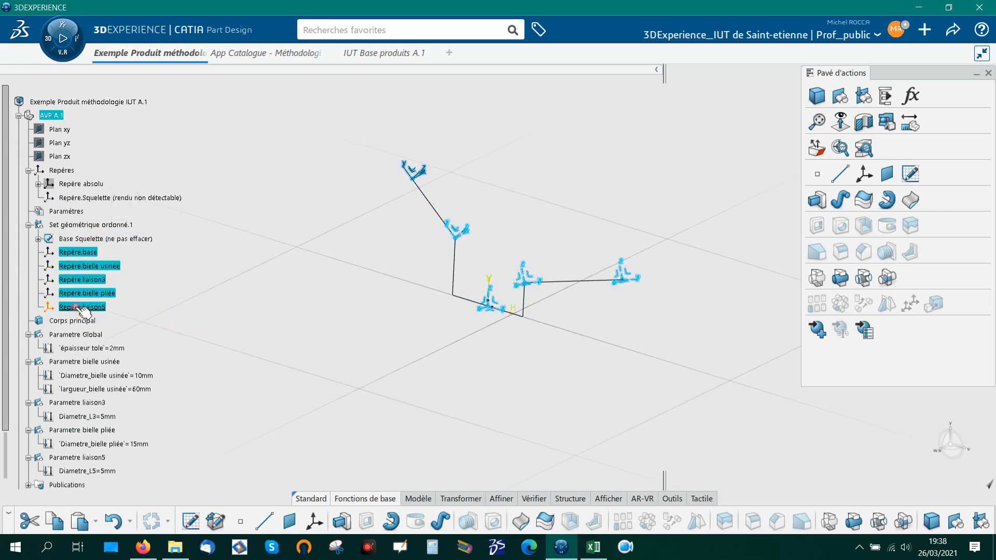
left_click(89, 348, "ctrl")
left_click(106, 375, "ctrl")
left_click(101, 389, "ctrl")
left_click(86, 417, "ctrl")
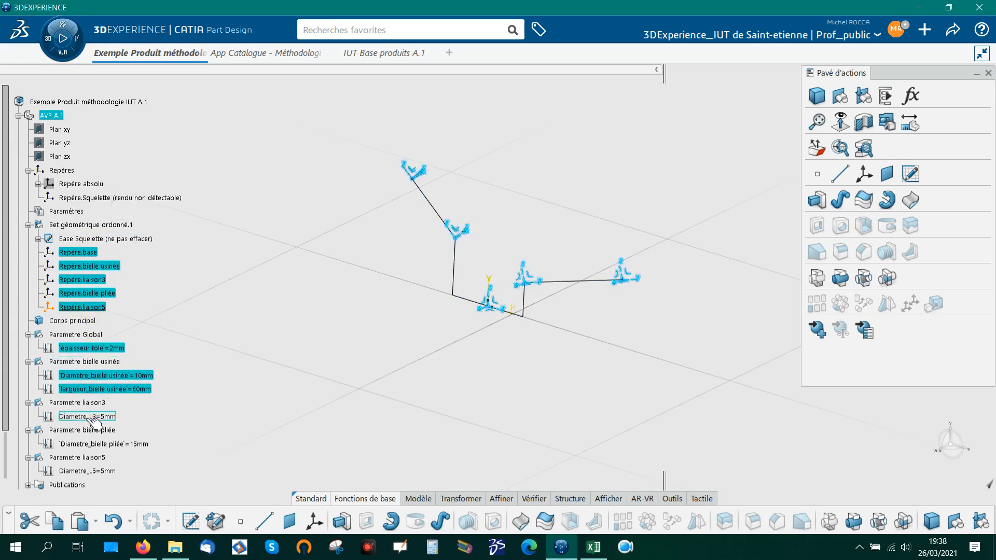
left_click(98, 444, "ctrl")
left_click(88, 471, "ctrl")
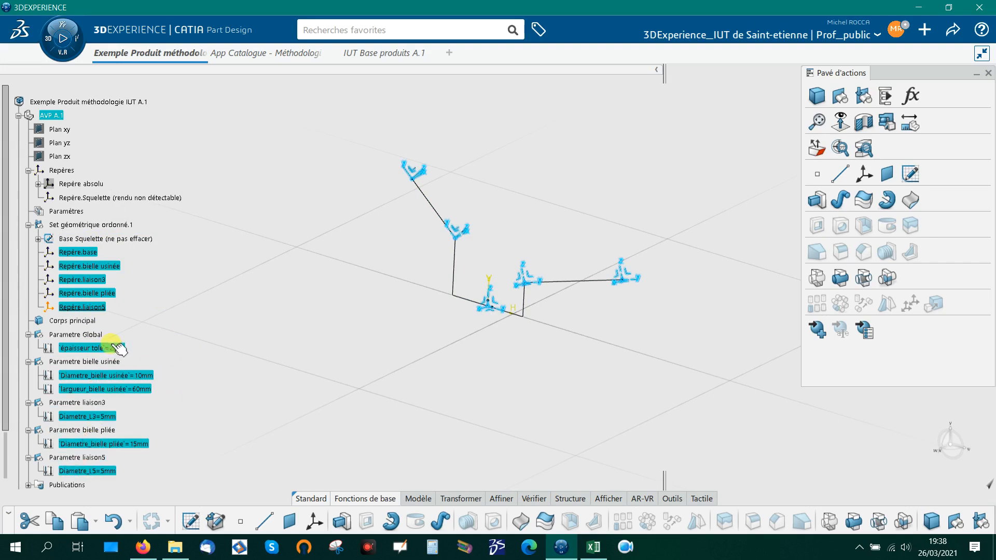
left_click(819, 329)
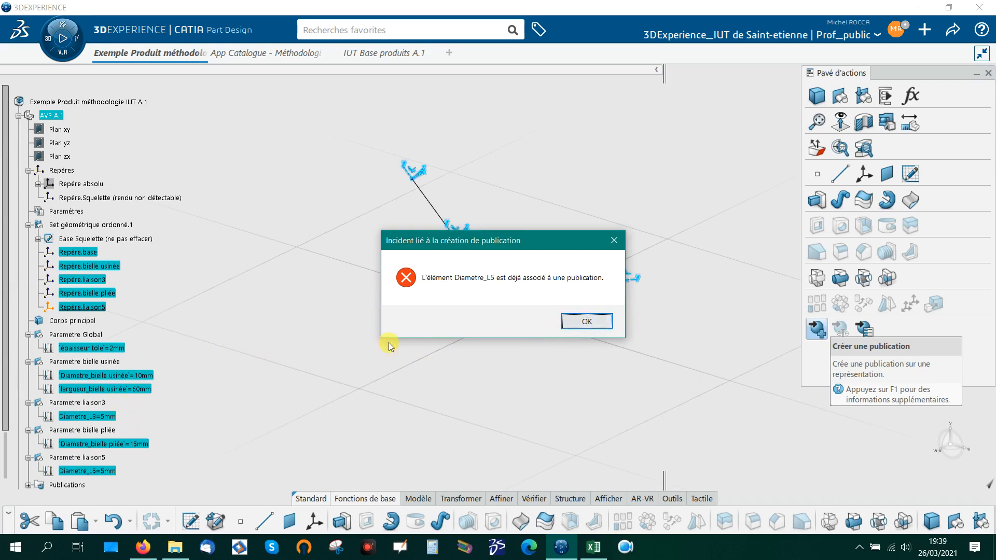
key("Return")
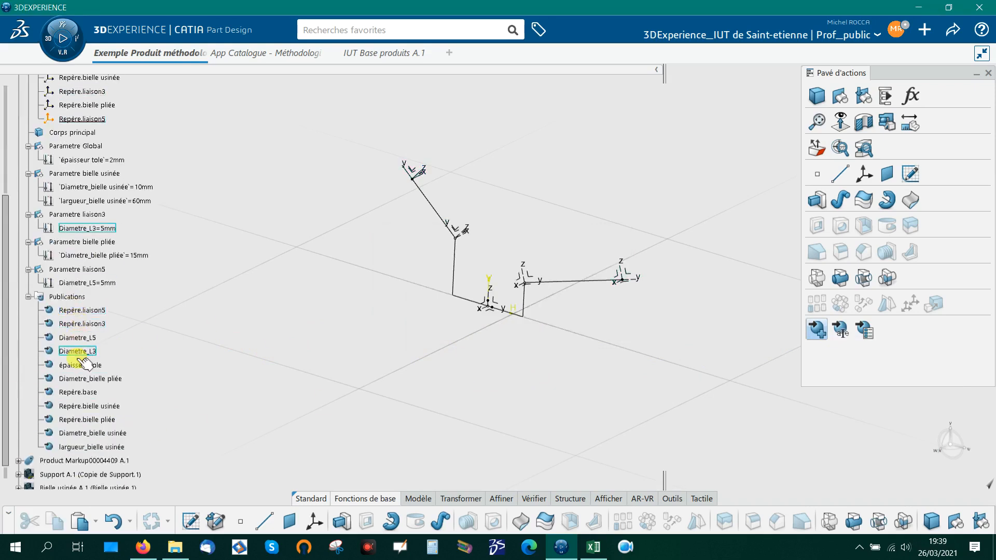
Step: Examine the Repére.liaison5 publication in the AVP part's Publications
left_click(82, 312)
scroll(231, 209, "up", 1)
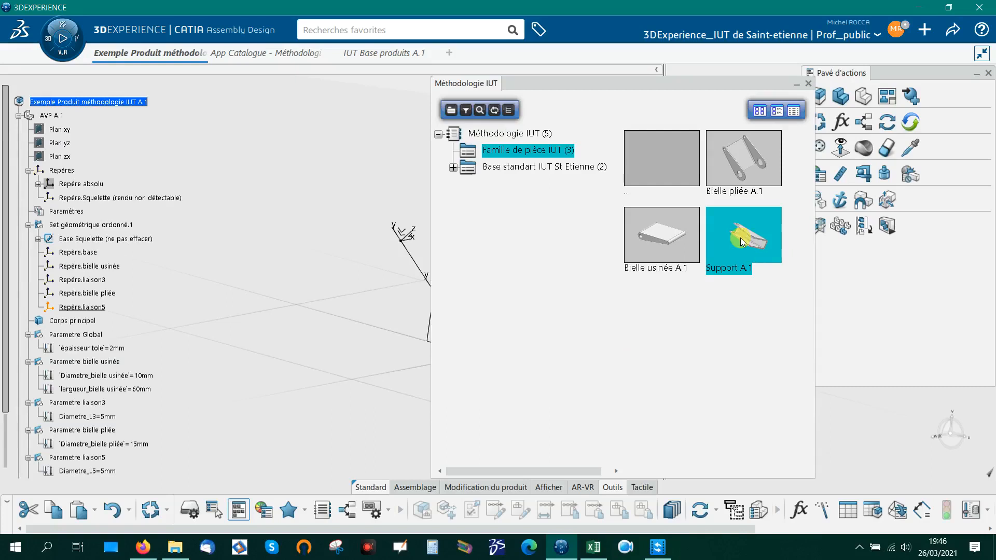
Step: Duplicate and insert the Support part from the Famille de piéce IUT catalogue with the prefix Copie de, and move it below the skeleton
right_click(742, 242)
mouse_move(794, 249)
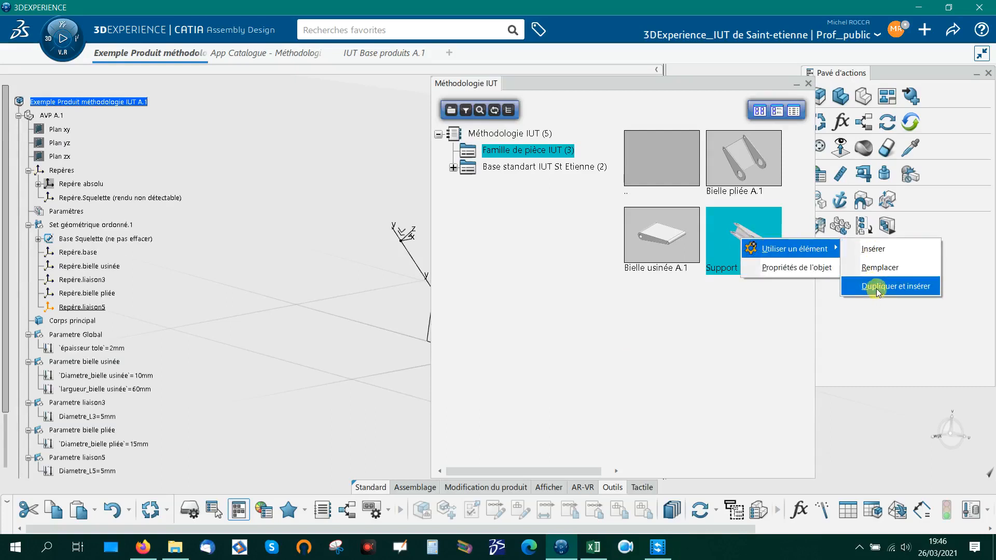
left_click(876, 289)
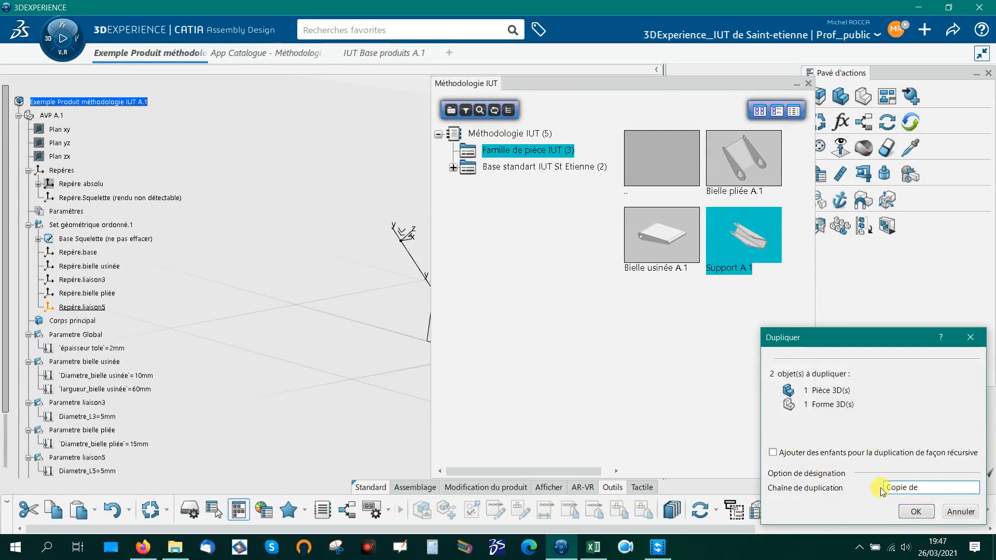
left_click(916, 512)
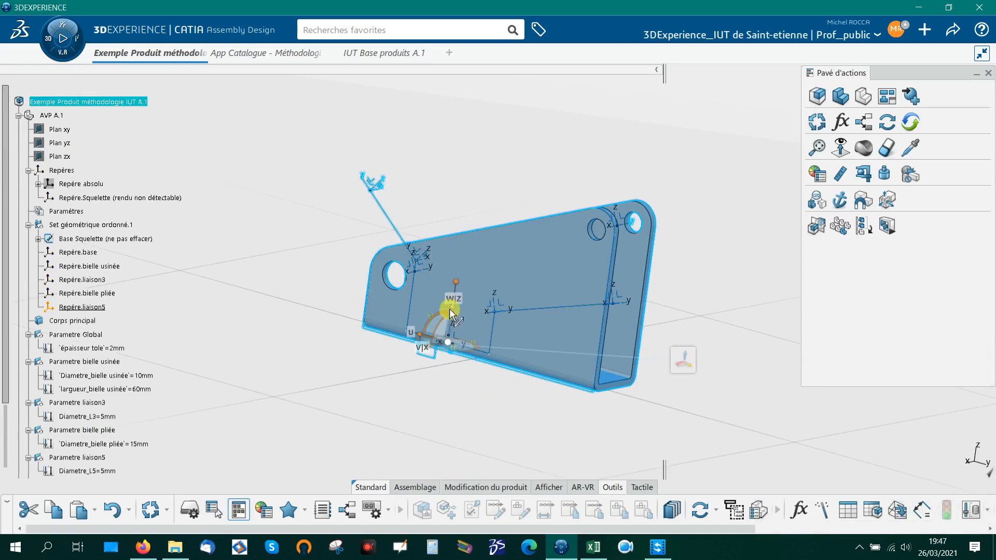
left_click_drag(452, 313, 439, 452)
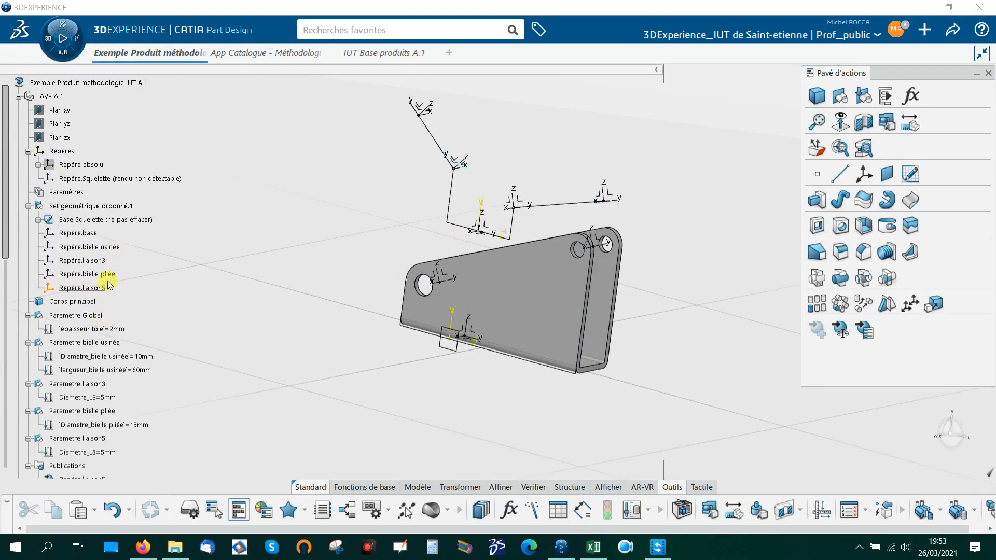
Step: Copy the AVP's Repére.base, Repére.bielle usinée and Repére.bielle pliée with the épaisseur tole, Diametre_bielle usinée, largueur_bielle usinée and Diametre_bielle pliée parameters
scroll(152, 283, "down", 3)
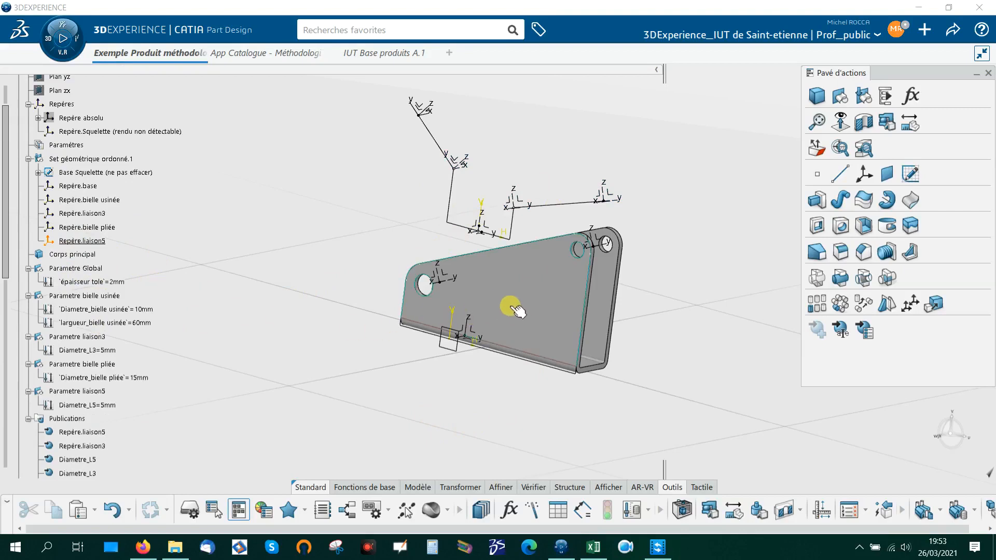
left_click(78, 187)
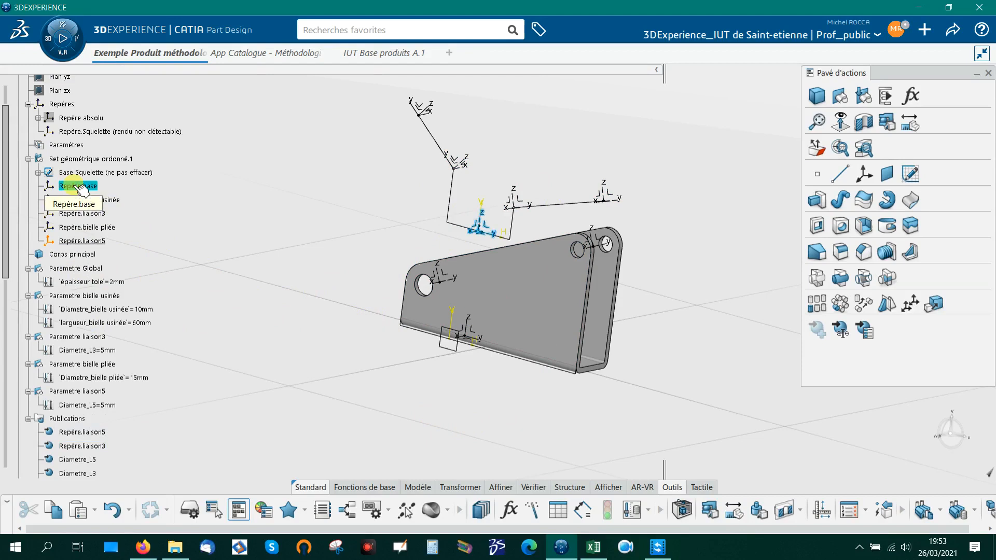
left_click(101, 202, "ctrl")
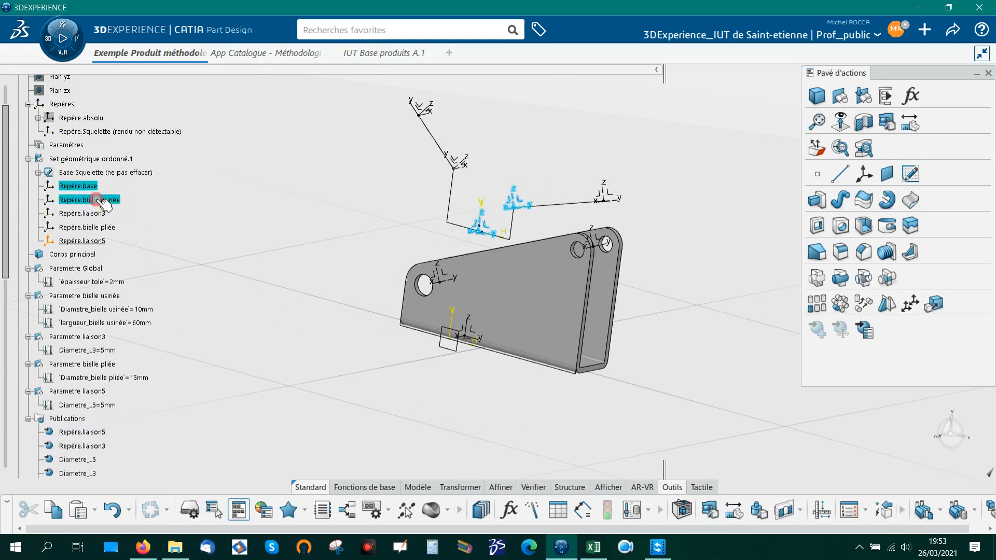
left_click(99, 228, "ctrl")
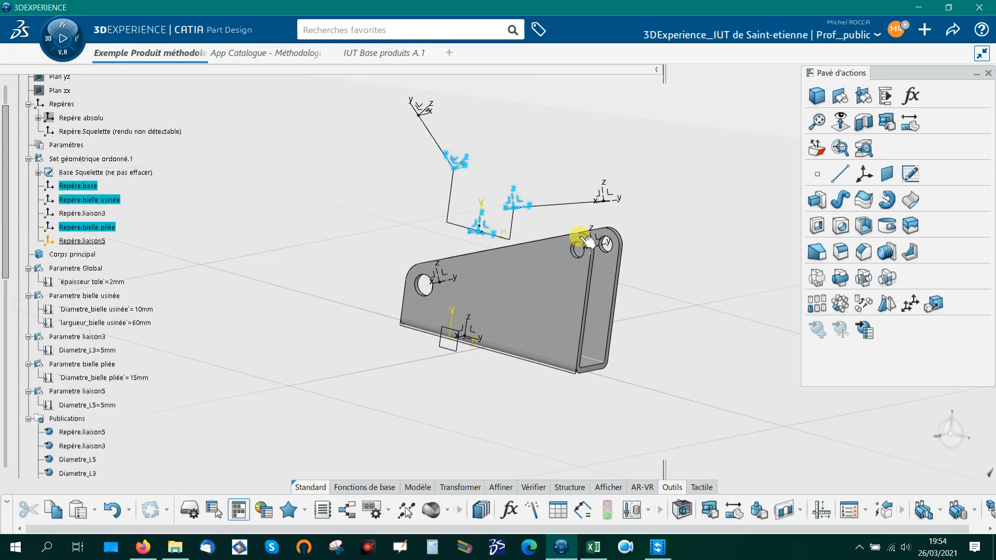
left_click(80, 283, "ctrl")
left_click(107, 310, "ctrl")
left_click(116, 322, "ctrl")
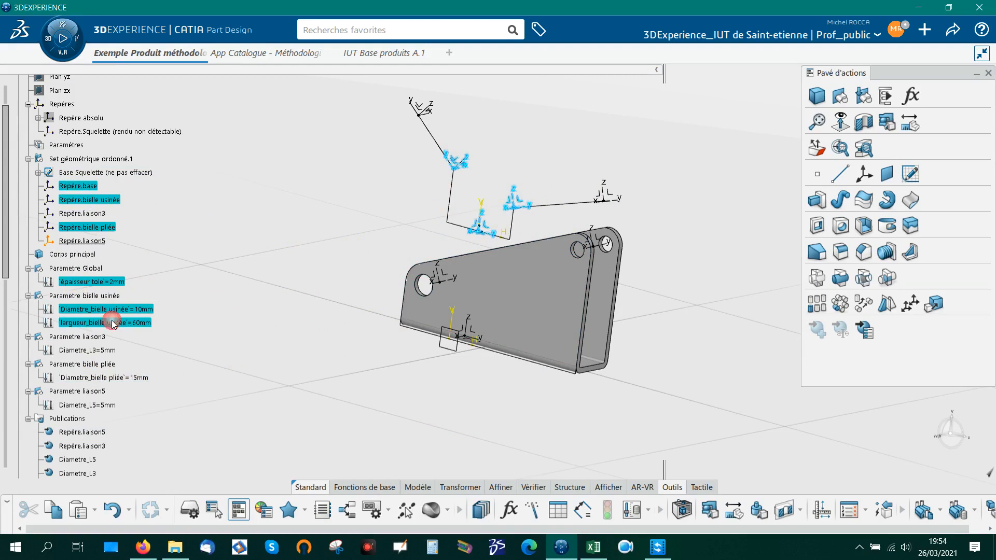
left_click(106, 378, "ctrl")
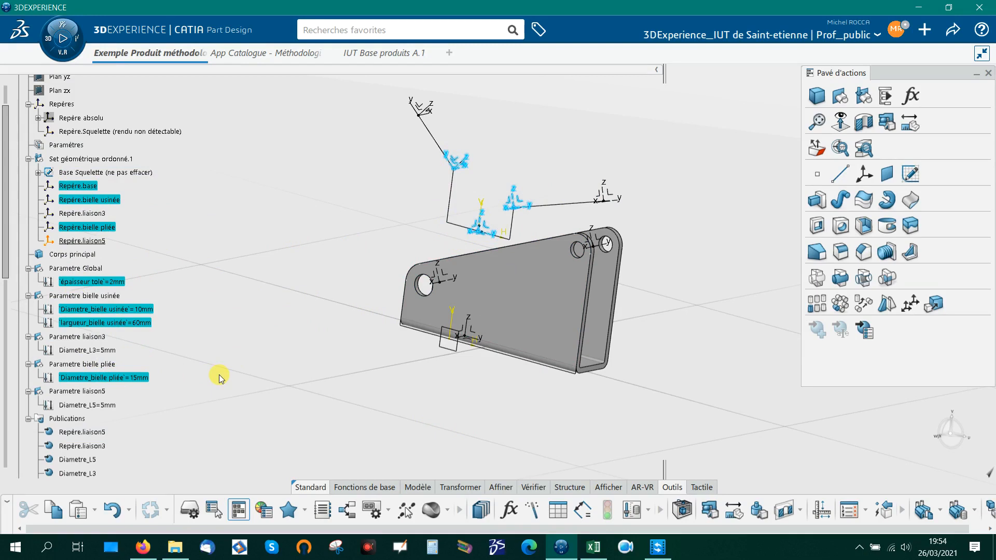
right_click(133, 379)
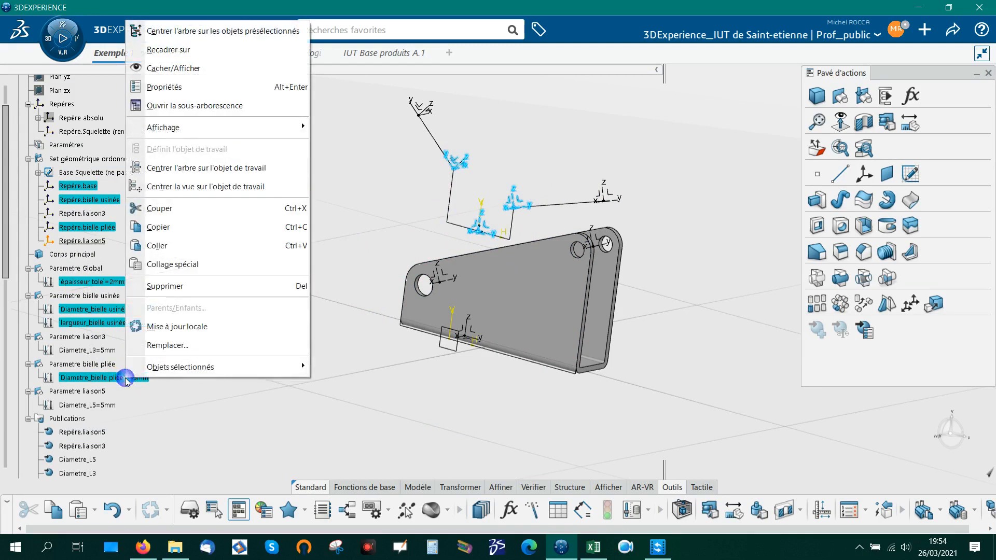
left_click(159, 232)
Step: Paste the copied axis systems and parameters into the 3D shape of Copie de Support as result with link (En tant que résultat avec lien)
scroll(173, 378, "down", 10)
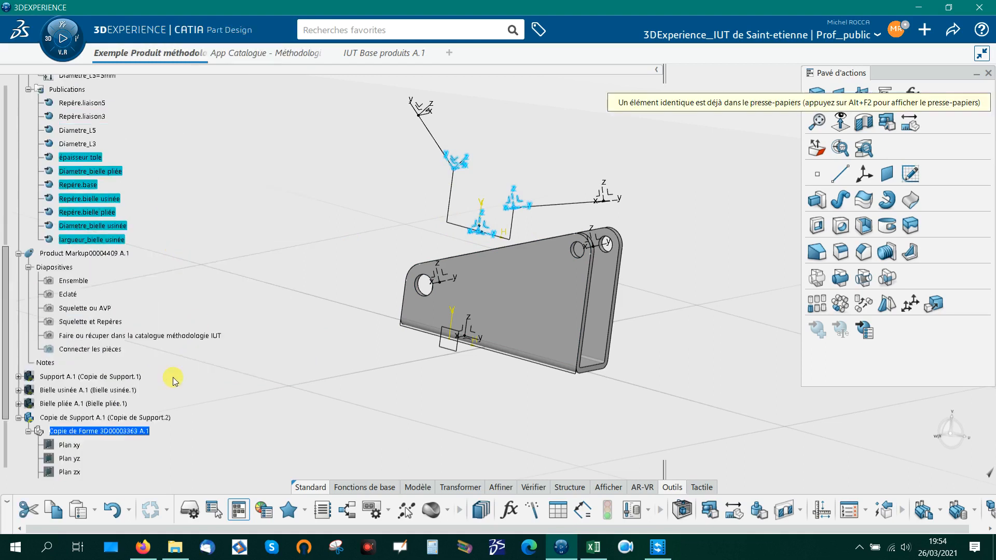
left_click(88, 337)
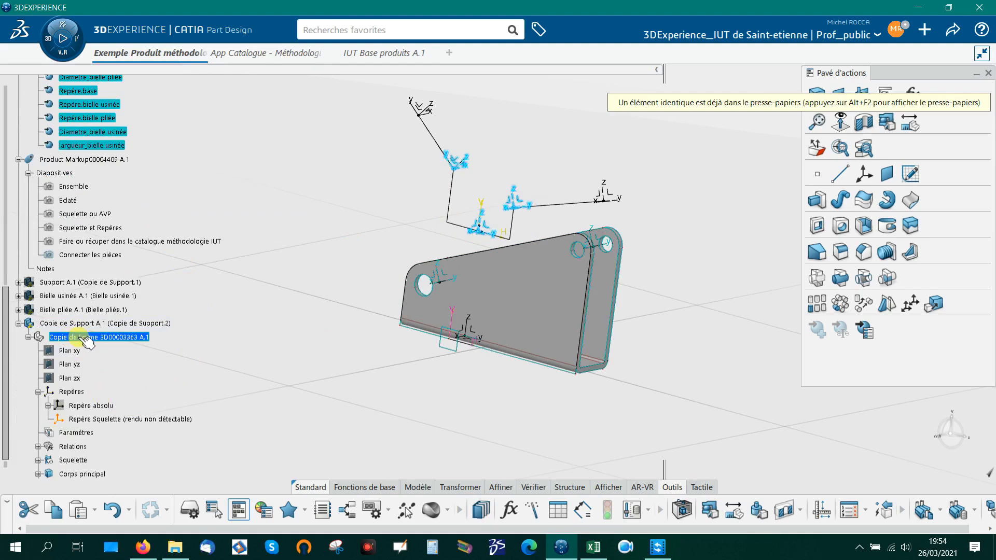
right_click(83, 340)
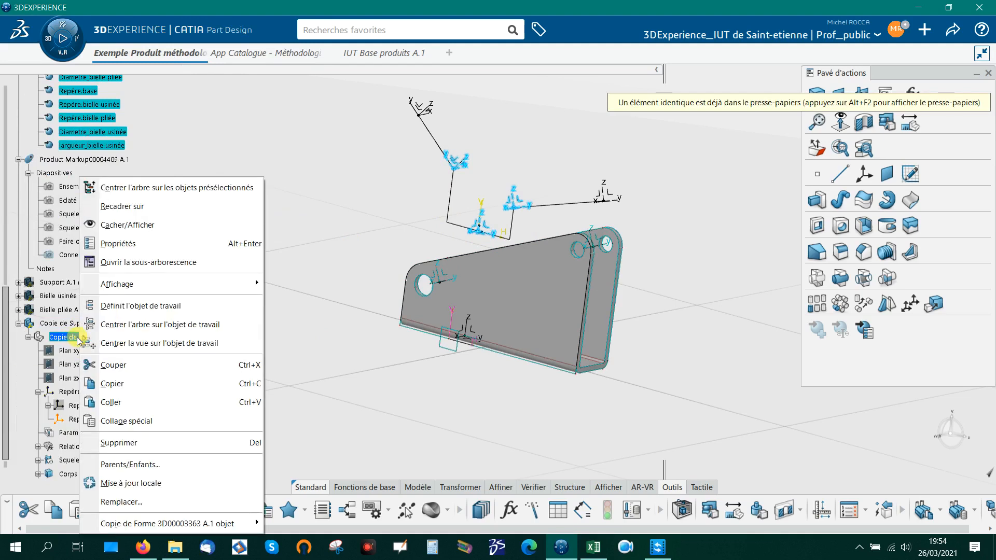
left_click(128, 422)
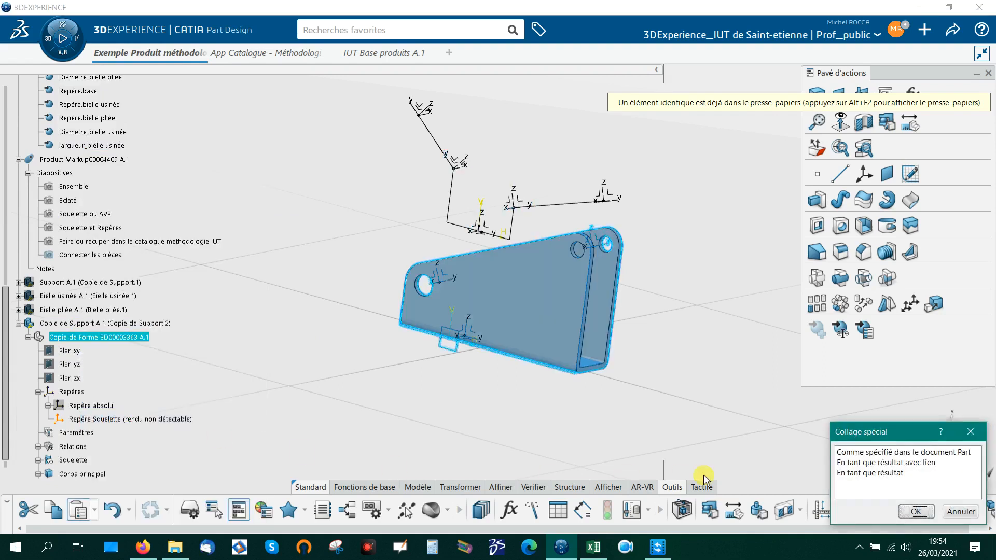
left_click(851, 463)
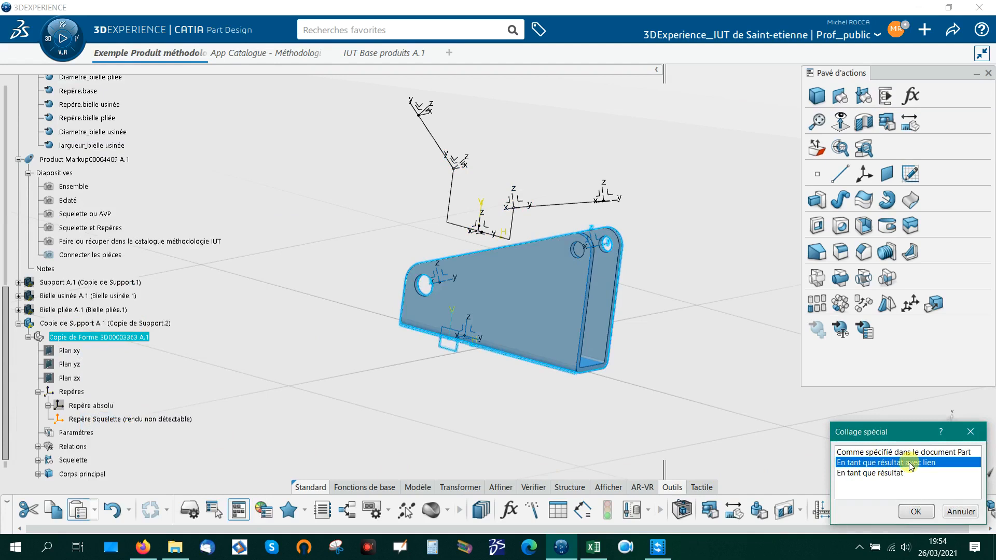
left_click(916, 512)
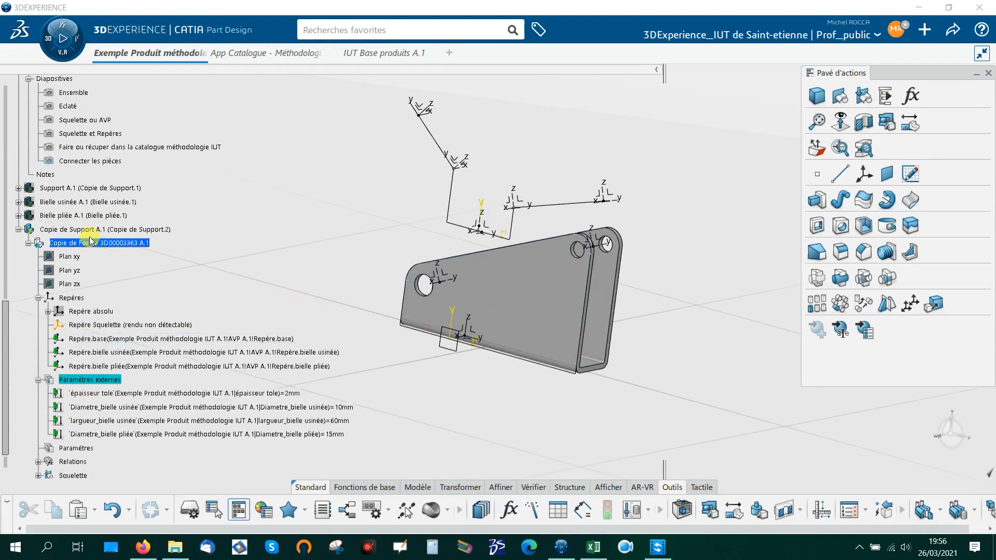
Step: Collapse the AVP and Copie de Support branches, and open the Copie de Support part in a new app
scroll(204, 264, "down", 15)
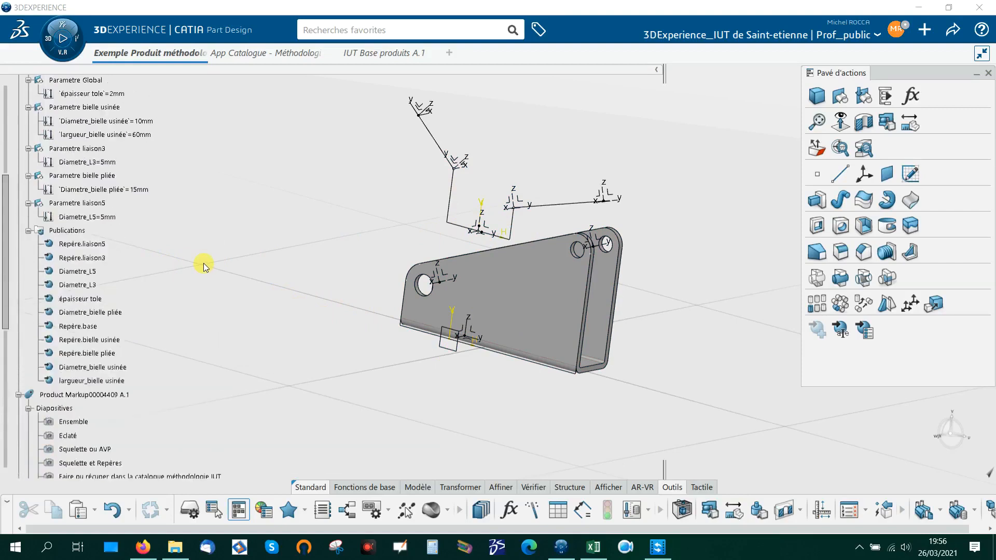
scroll(198, 254, "down", 4)
scroll(199, 257, "up", 10)
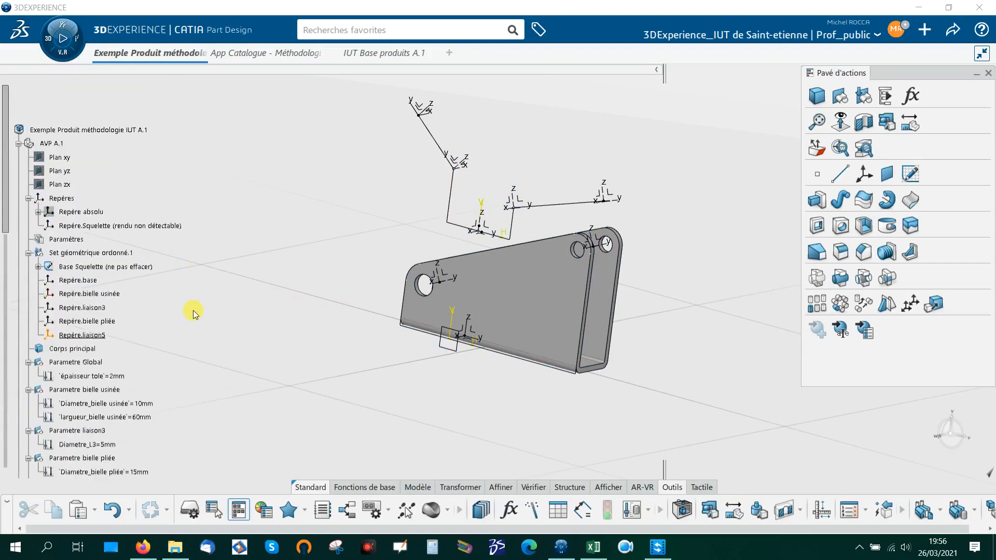
left_click(18, 144)
left_click(66, 227)
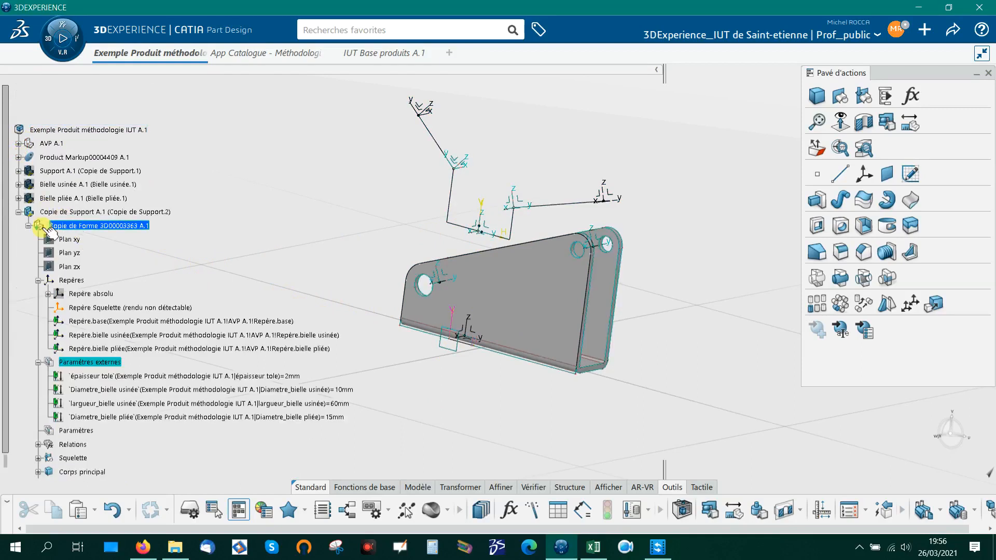
left_click(18, 212)
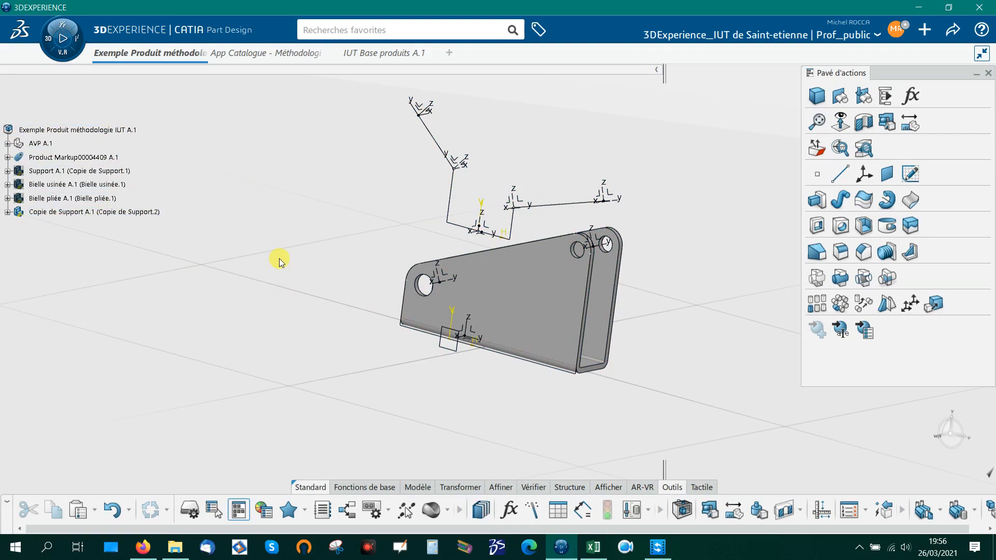
right_click(75, 214)
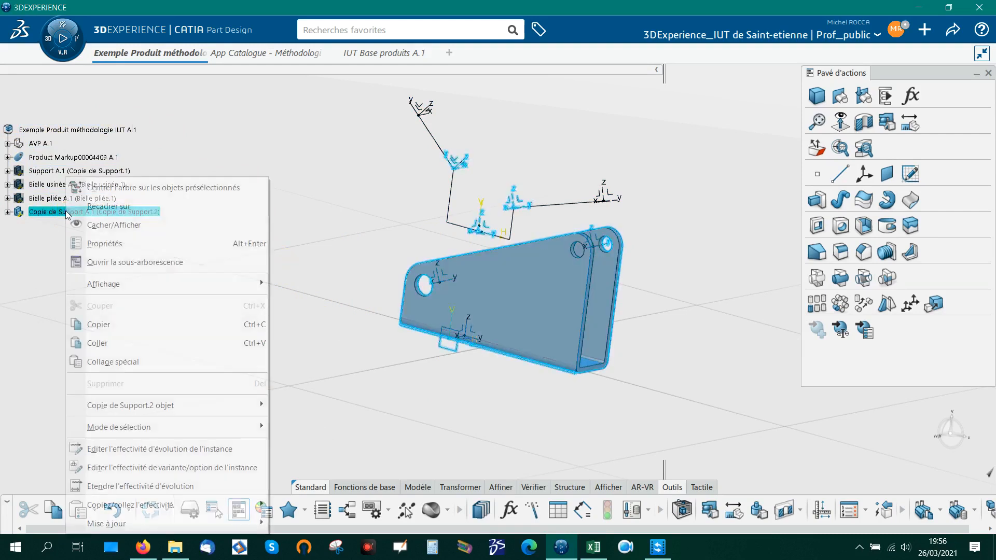
mouse_move(220, 404)
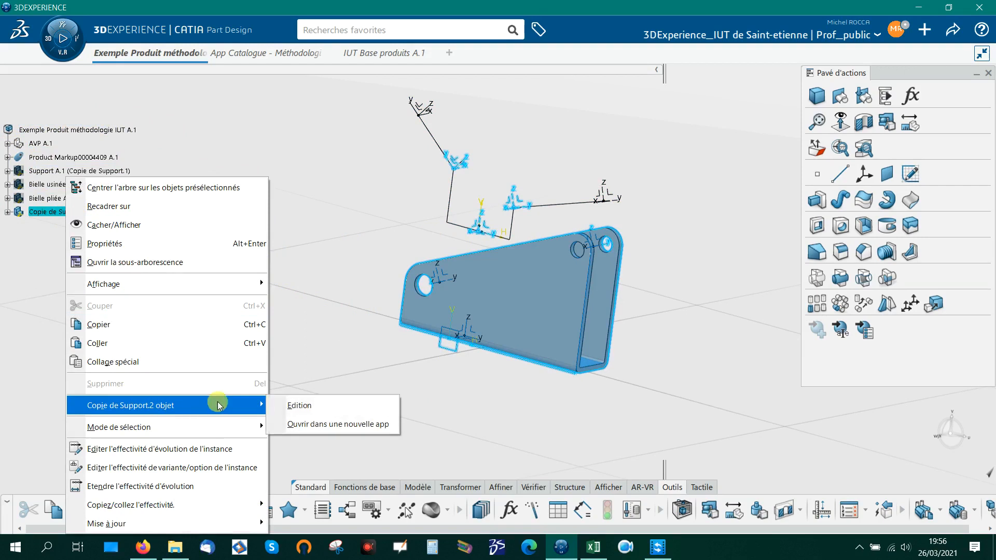
left_click(299, 423)
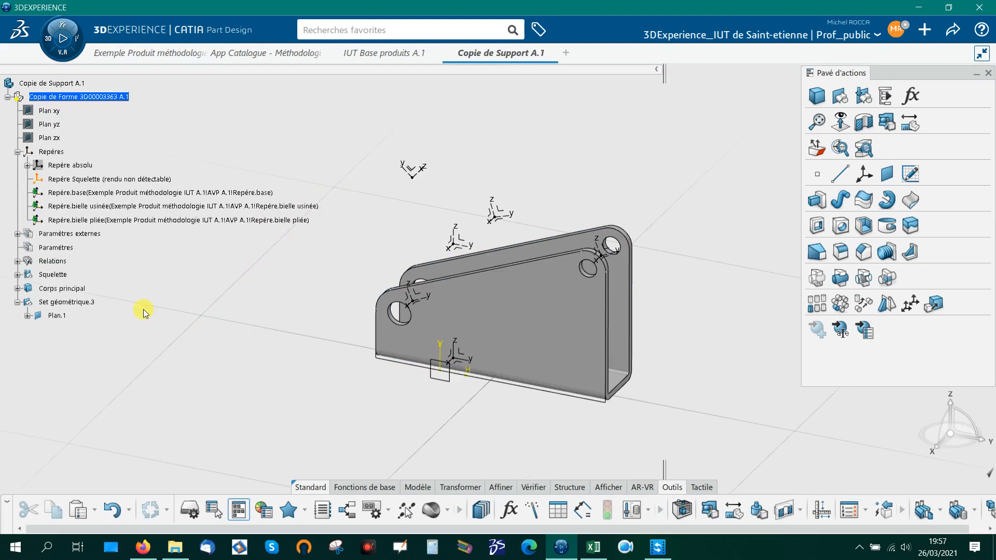
Step: Redefine Repére Squelette with the origin, Y axis and Z axis of Repére.base
double_click(82, 180)
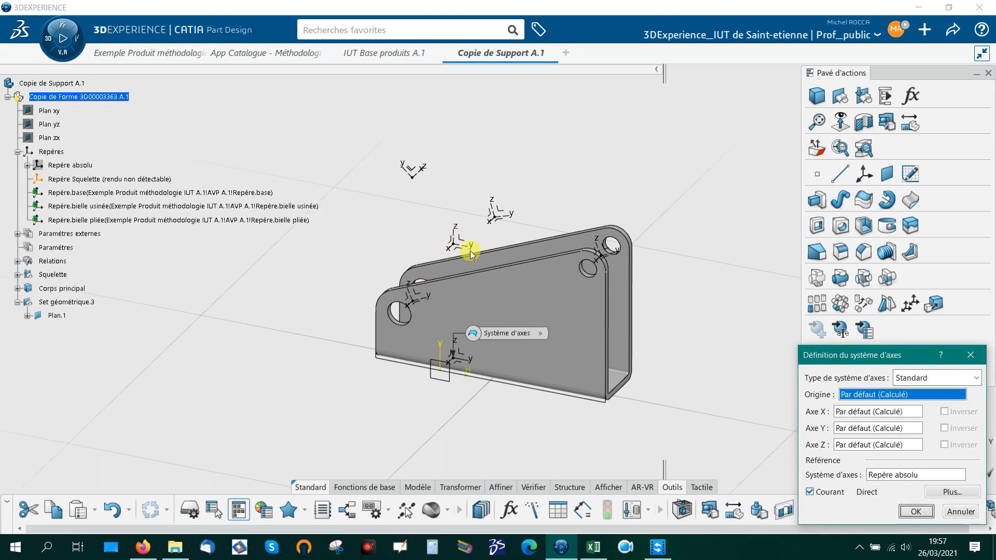
left_click(455, 242)
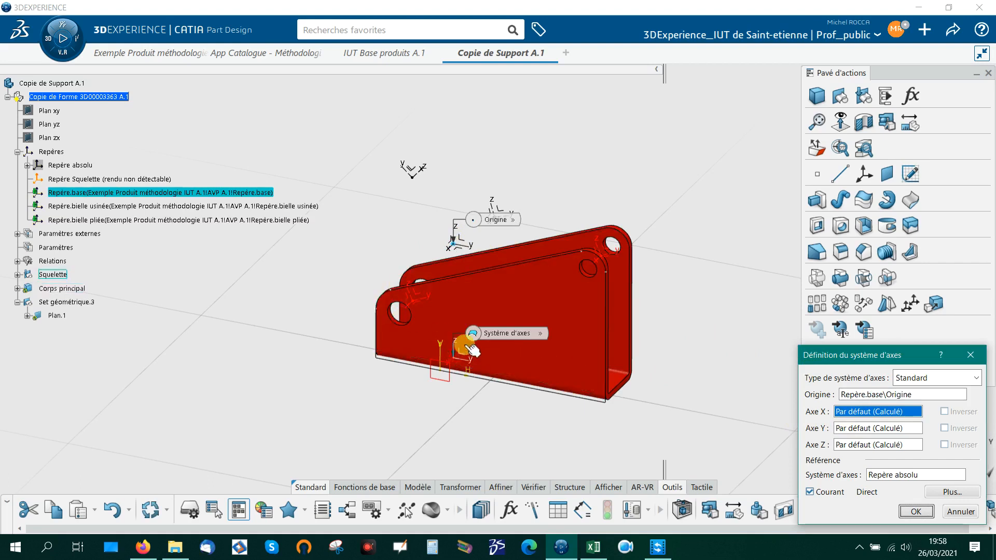
left_click(851, 429)
left_click(468, 247)
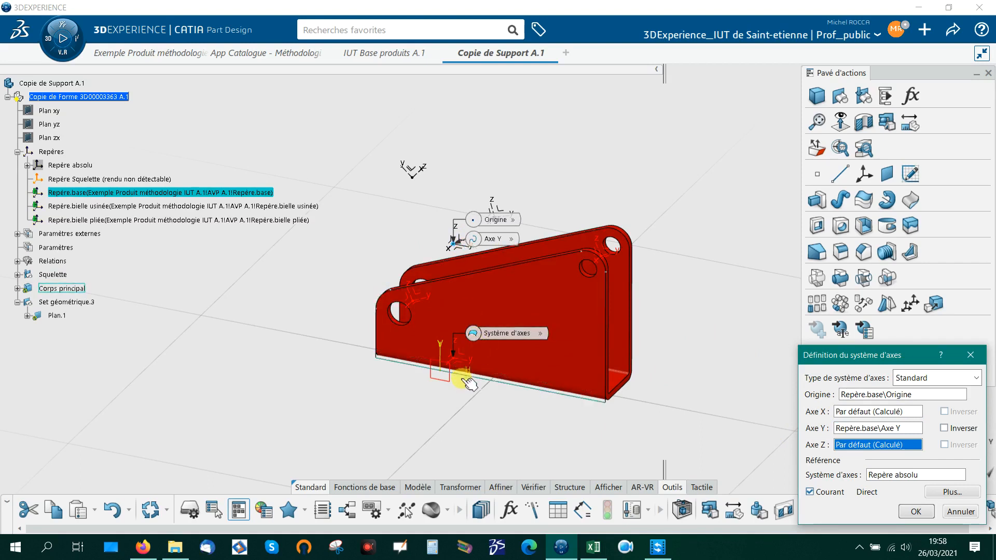
left_click(461, 232)
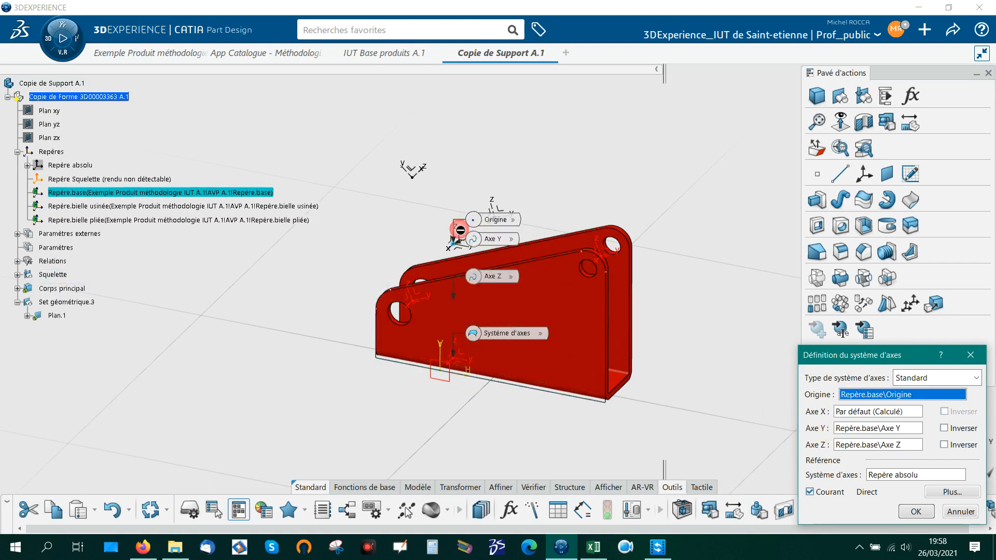
left_click(916, 512)
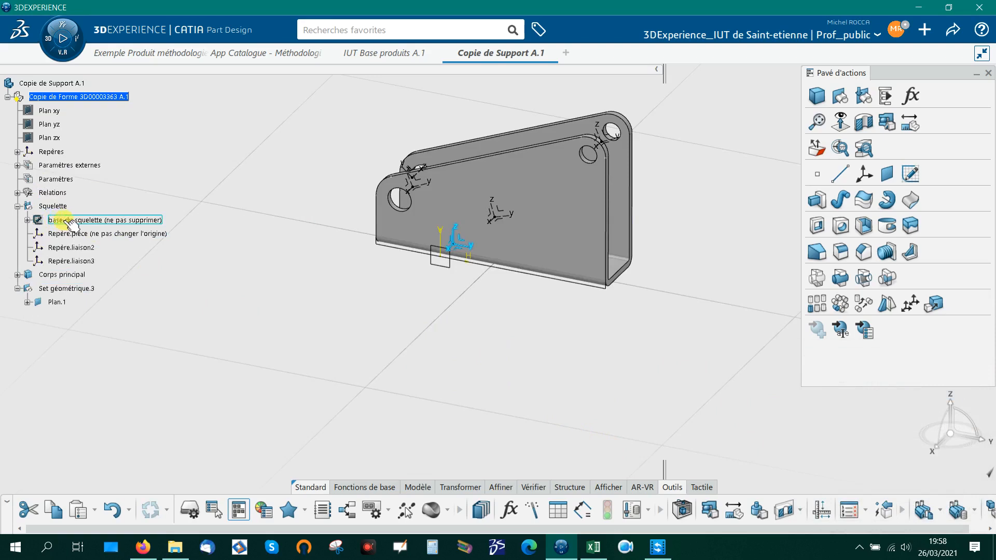
Step: Edit the base du squelette sketch and move the inclined line away from its original position, shifting its upper end off the upper hole
double_click(91, 222)
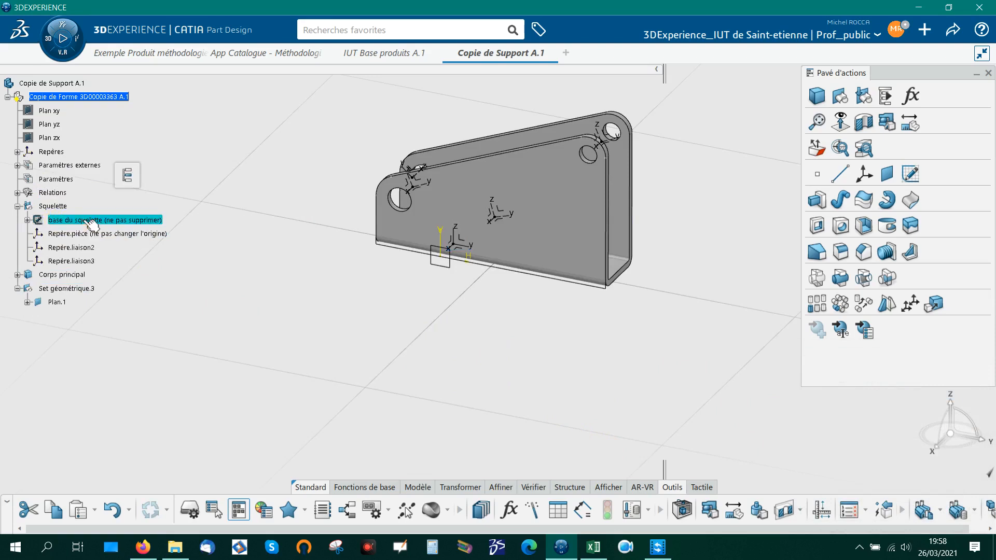
middle_click_drag(494, 334, 458, 430)
mouse_move(576, 209)
left_mouse_down()
mouse_move(537, 260)
mouse_move(505, 259)
left_mouse_up()
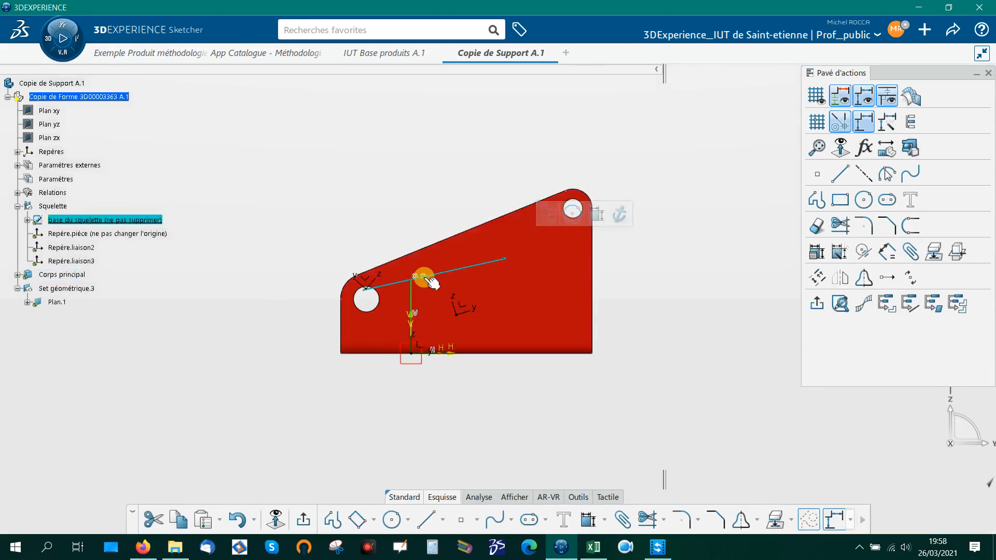
left_click_drag(411, 280, 414, 287)
left_click(470, 283)
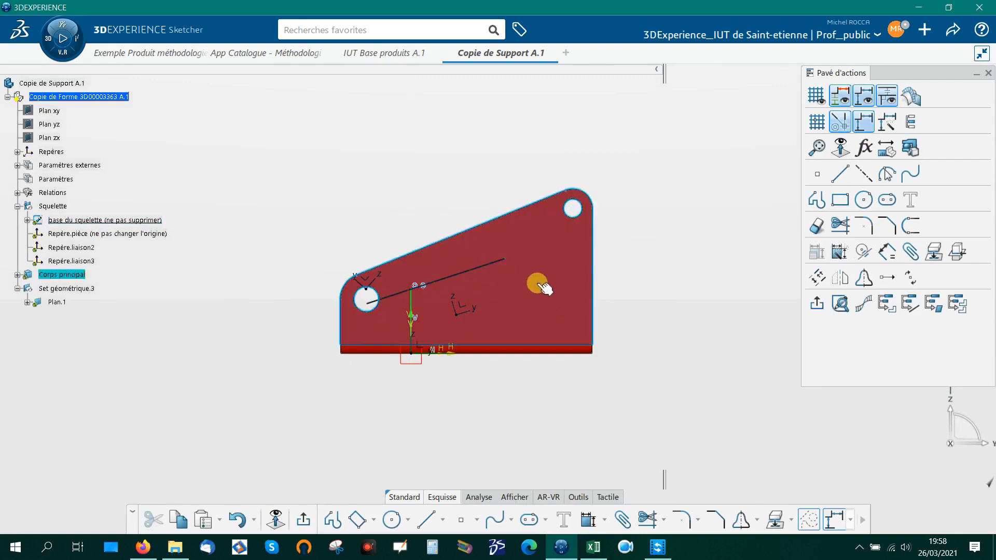
Step: Constrain the inclined line's upper free end to coincide with the origin of the axis system inside the plate
left_click(507, 261)
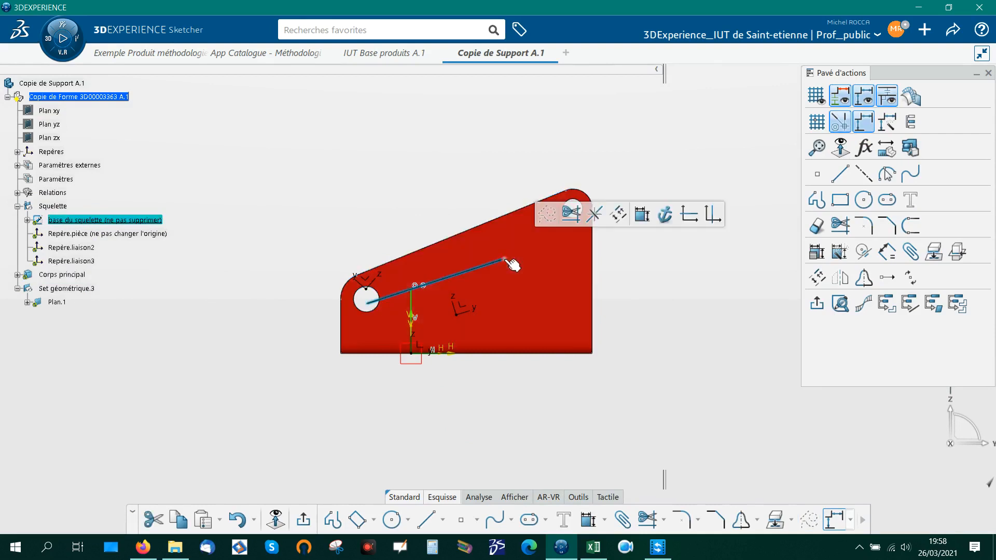
left_click(506, 259)
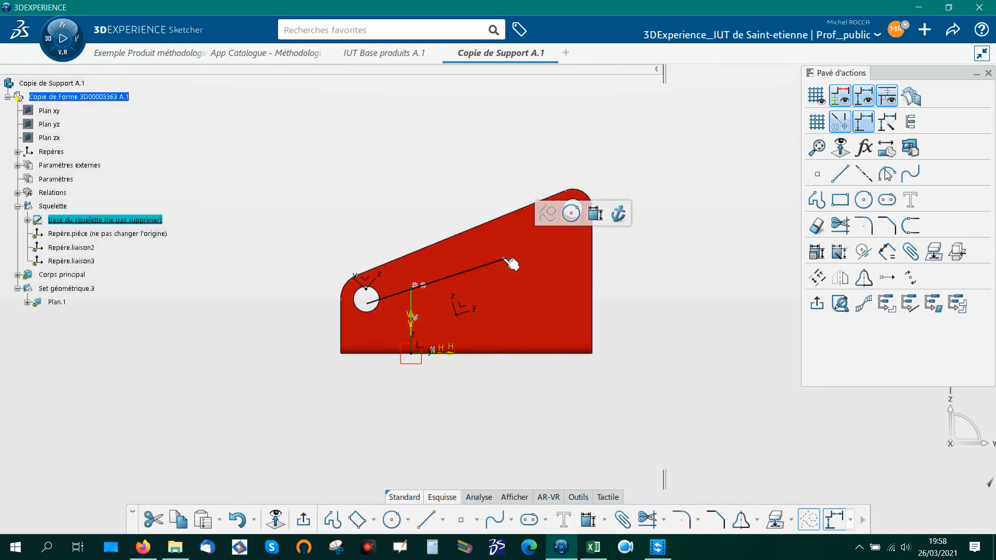
left_click(597, 213)
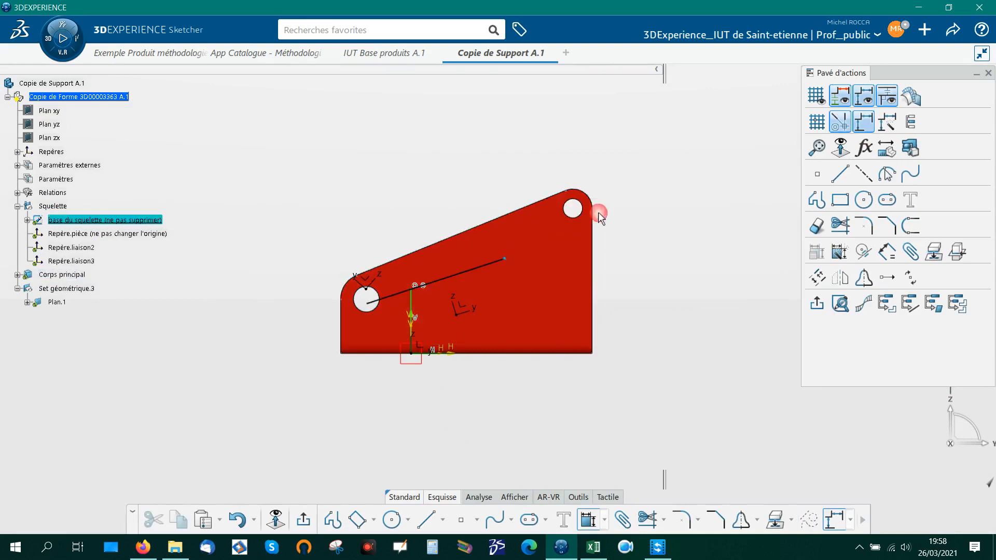
left_click(460, 312)
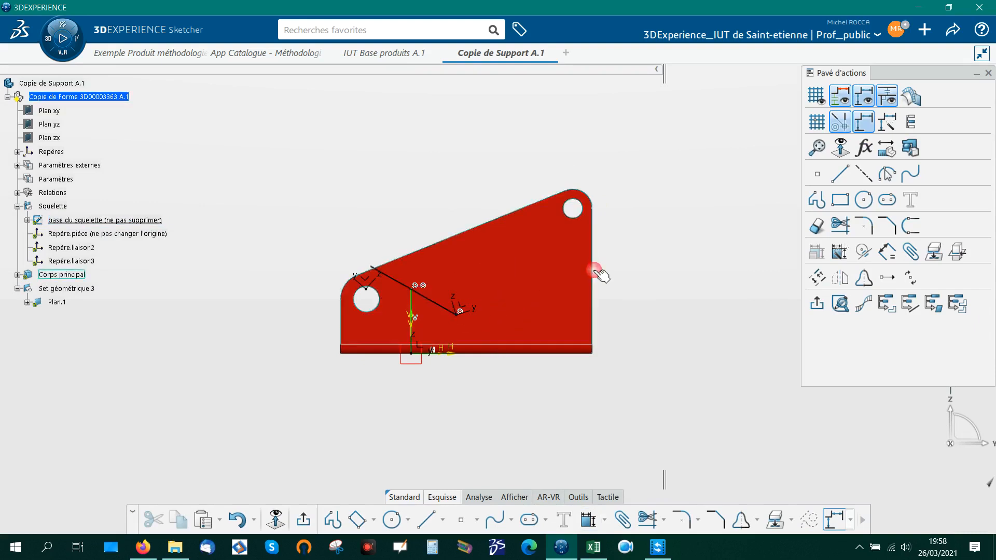
Step: Constrain the line's other end to the origin of the axis system at the lower hole, and exit the sketch
left_click(378, 269)
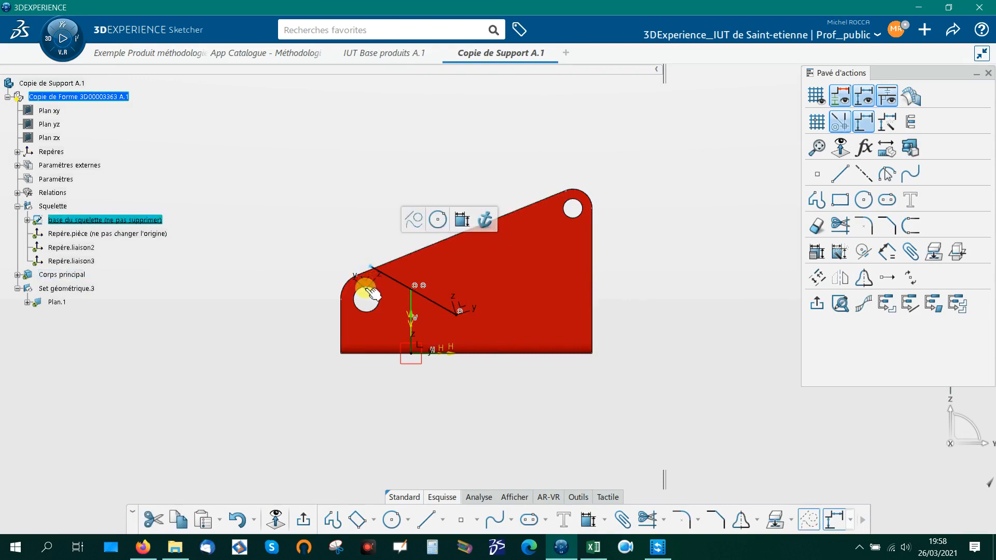
left_click(373, 268)
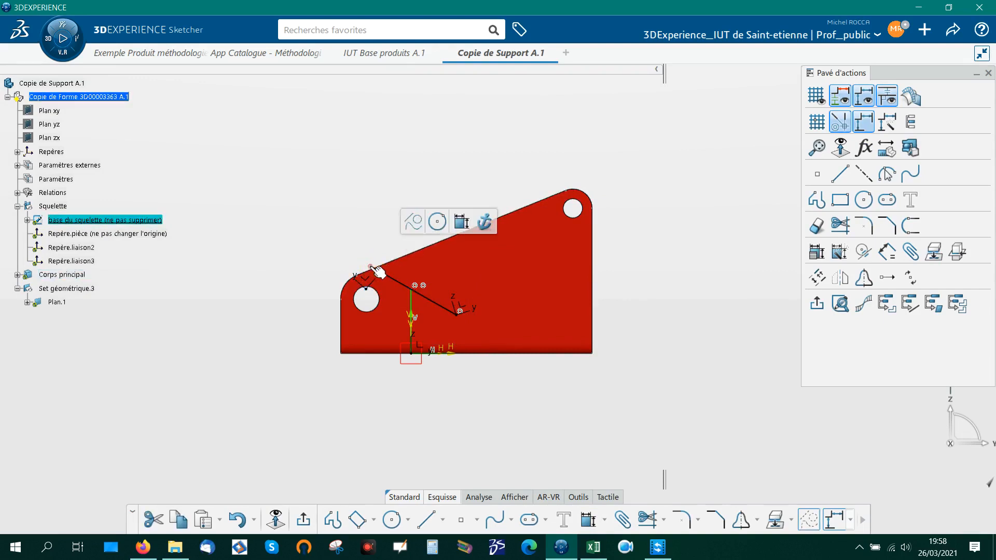
left_click(461, 221)
left_click(369, 292)
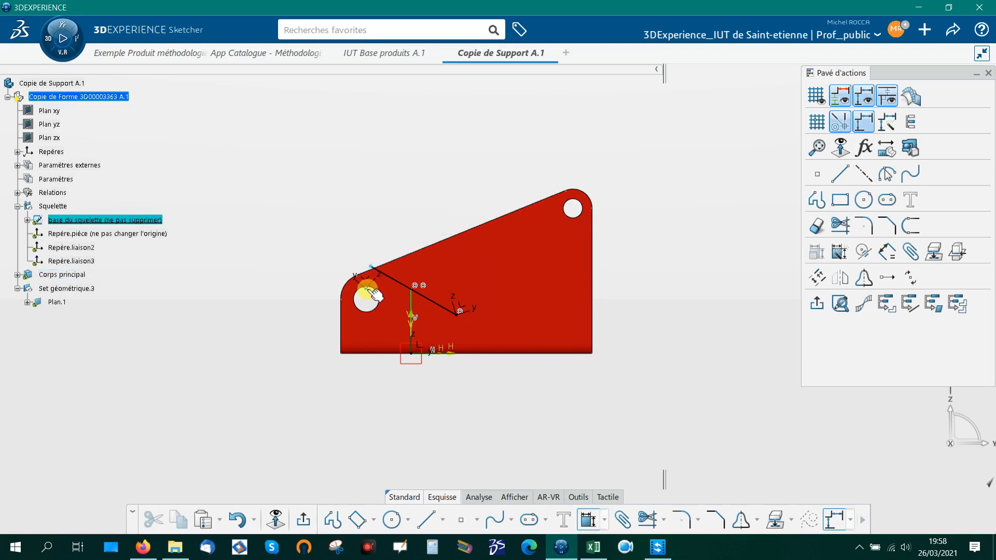
left_click(502, 253)
left_click(504, 247)
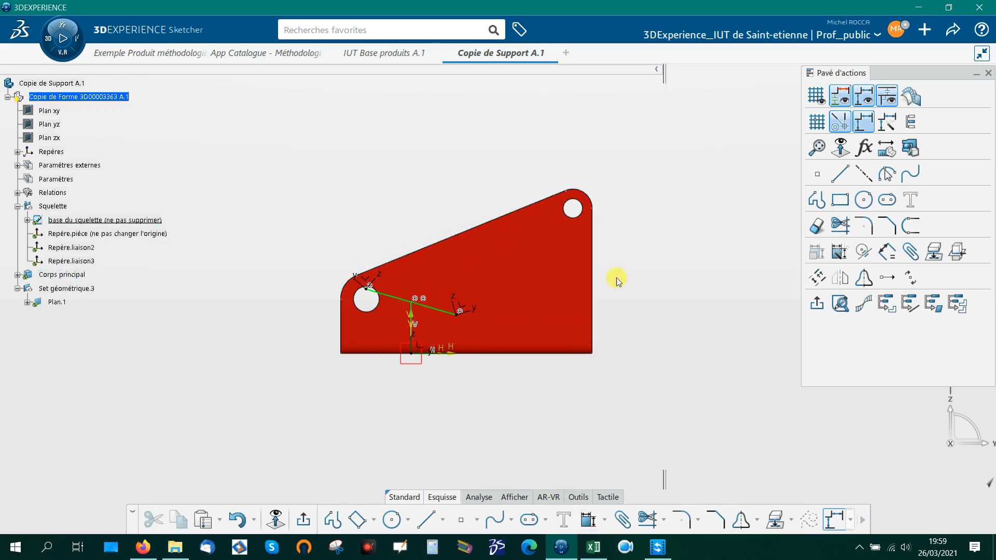
left_click(817, 303)
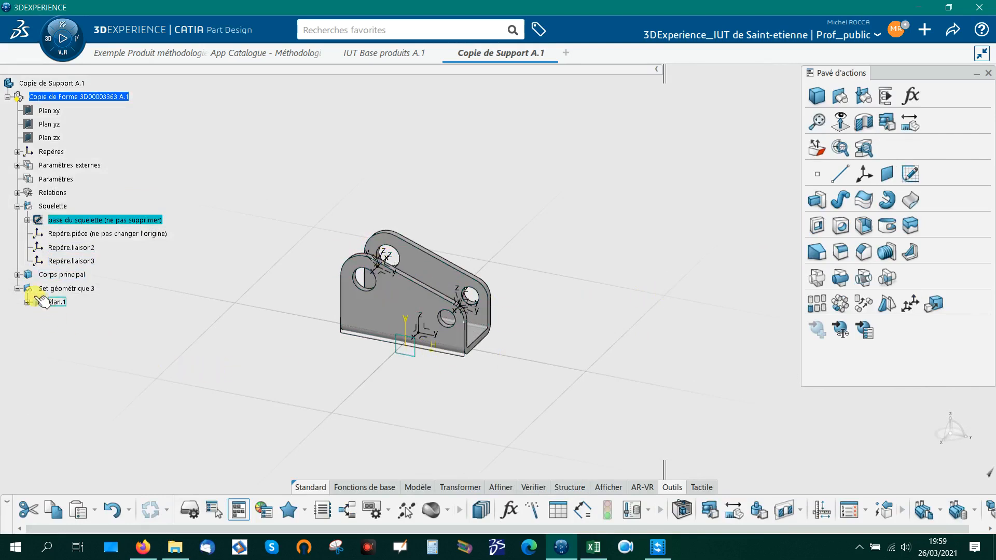
Step: Expand the parametres set of Corps principal and the Paramètres externes group in the tree
left_click(17, 275)
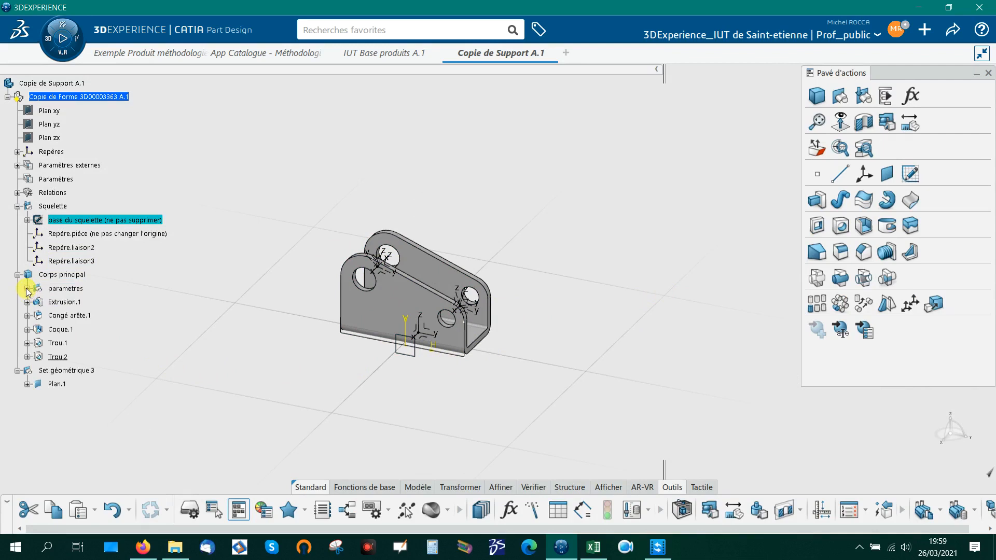
left_click(27, 288)
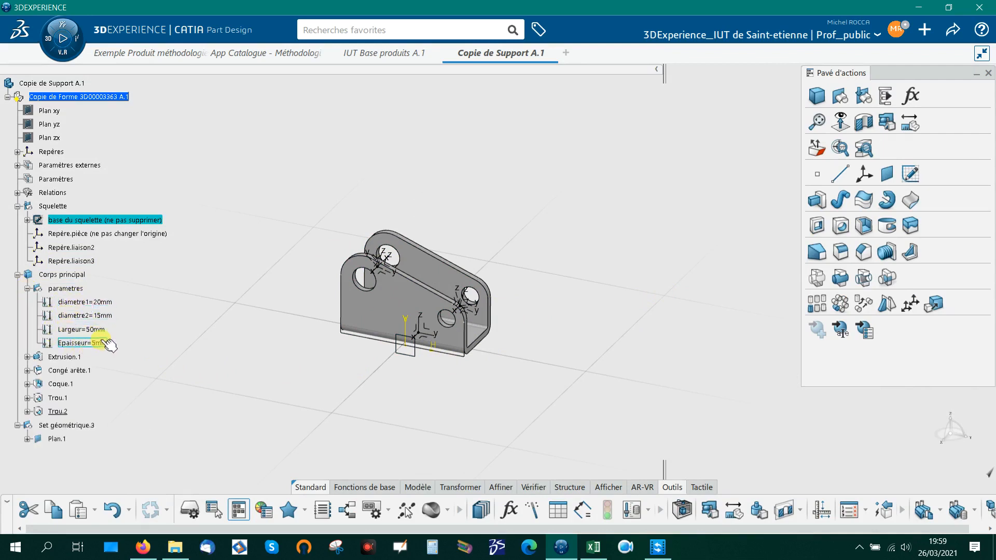
left_click(17, 165)
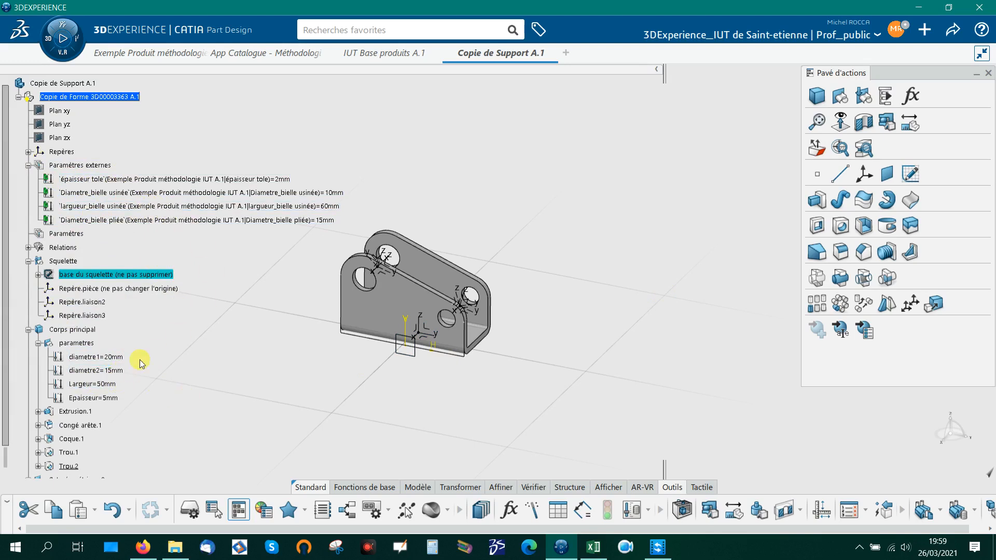
Step: Link the diametre1 parameter by formula to the external parameter Diametre_bielle pliée
left_click(100, 356)
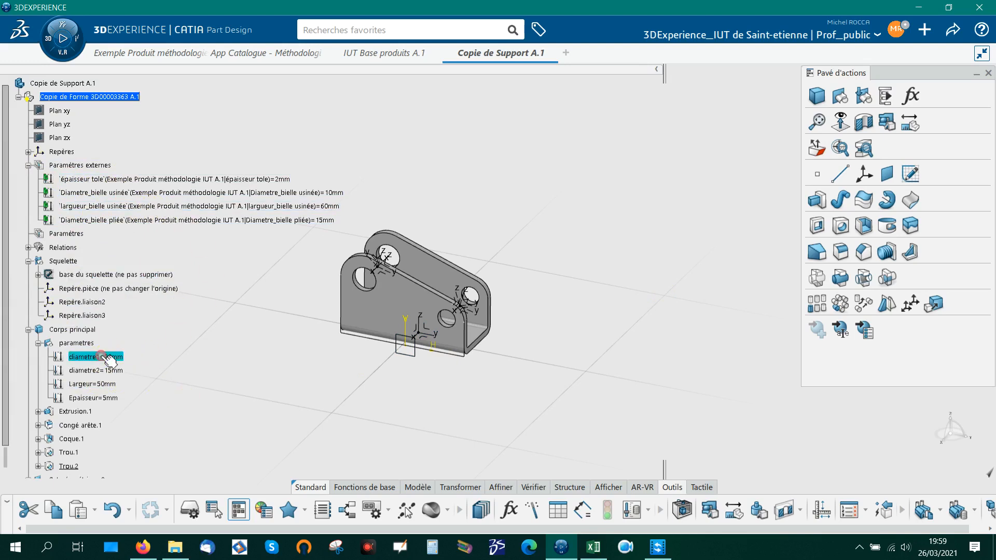
right_click(105, 357)
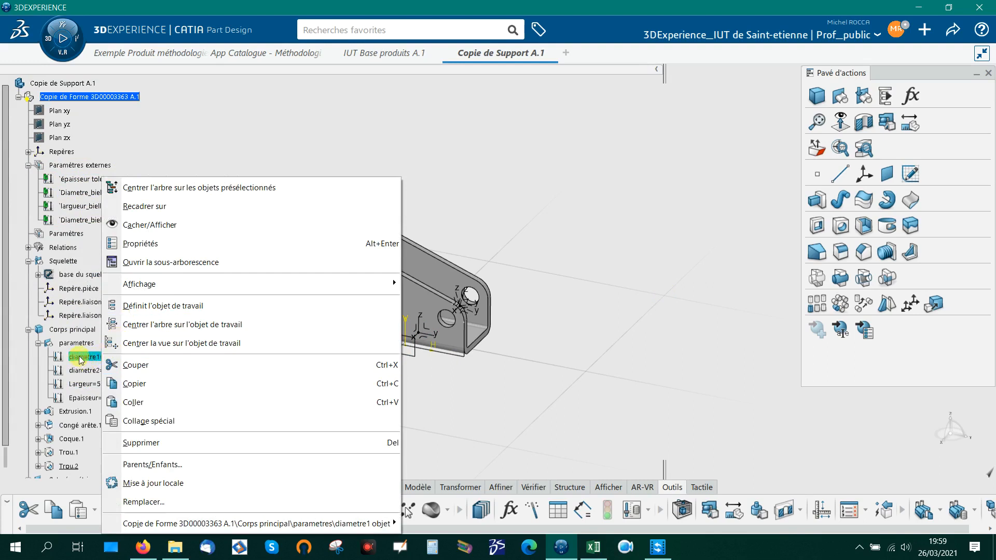
left_click(79, 361)
double_click(83, 358)
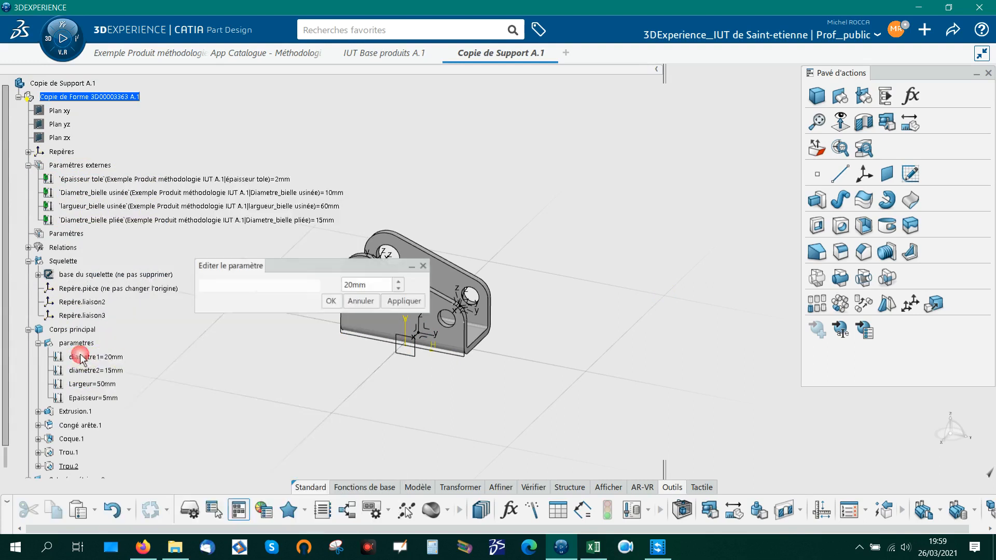
right_click(369, 286)
left_click(391, 294)
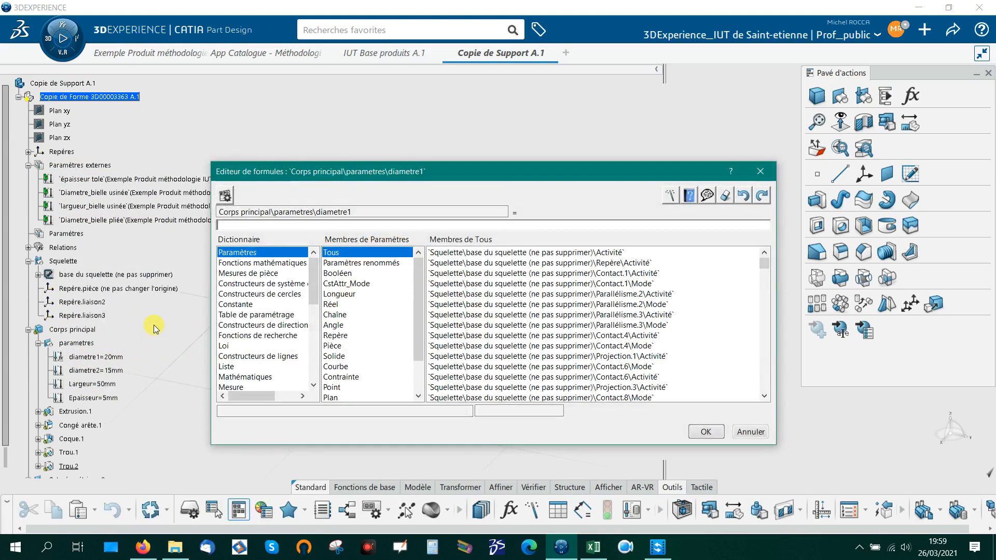
left_click_drag(232, 176, 469, 156)
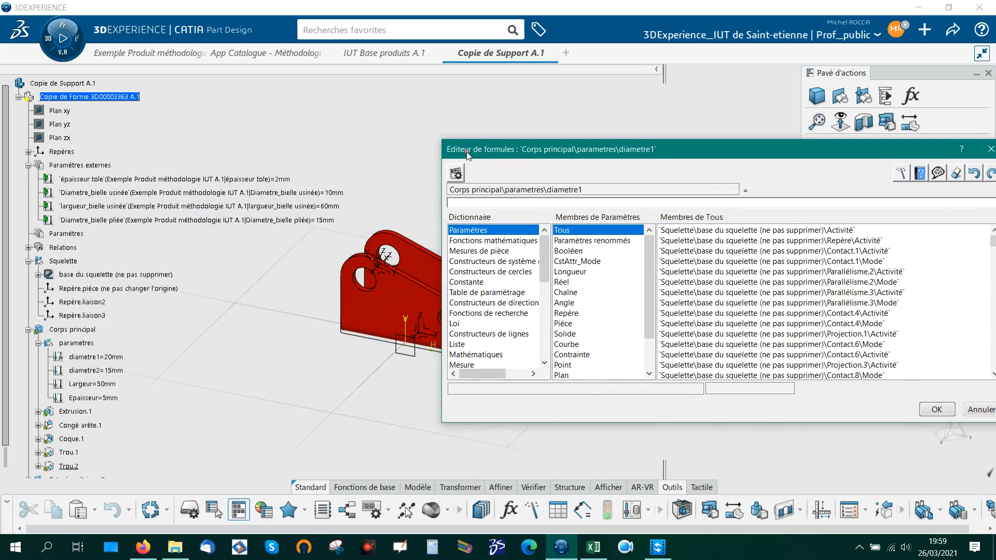
left_click(129, 220)
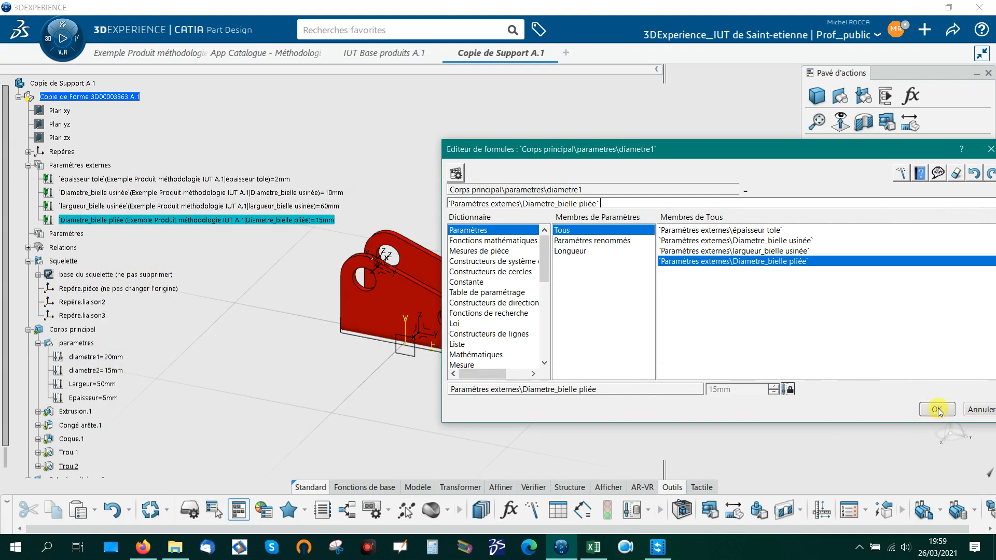
left_click(937, 410)
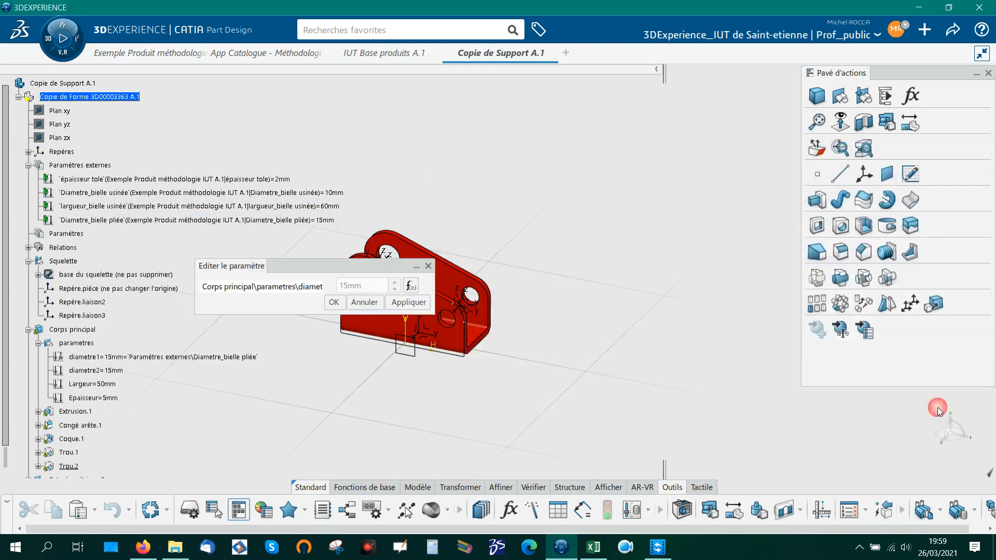
left_click(334, 302)
Step: Link the diametre2 parameter by formula to the external parameter Diametre_bielle usinée
left_click(95, 371)
double_click(102, 377)
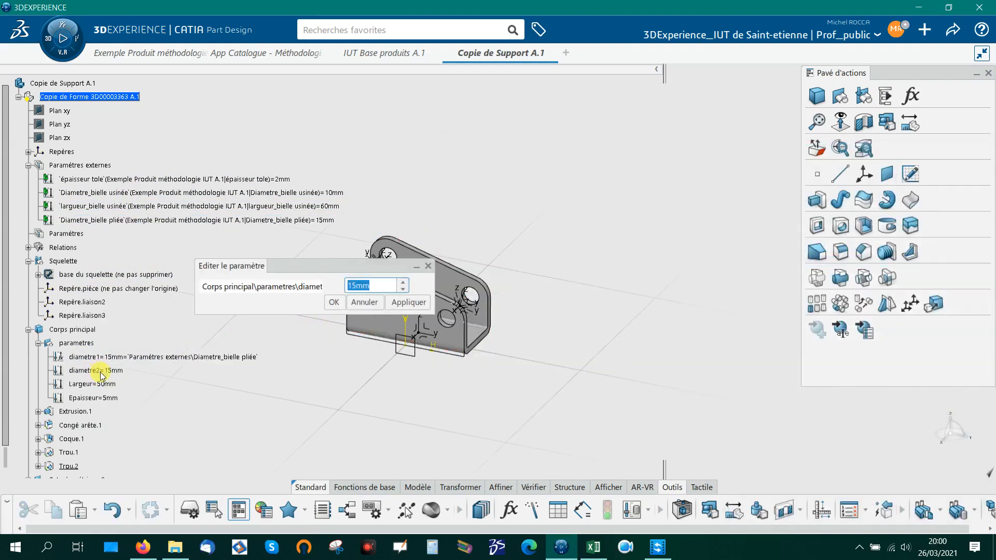
right_click(361, 287)
left_click(395, 293)
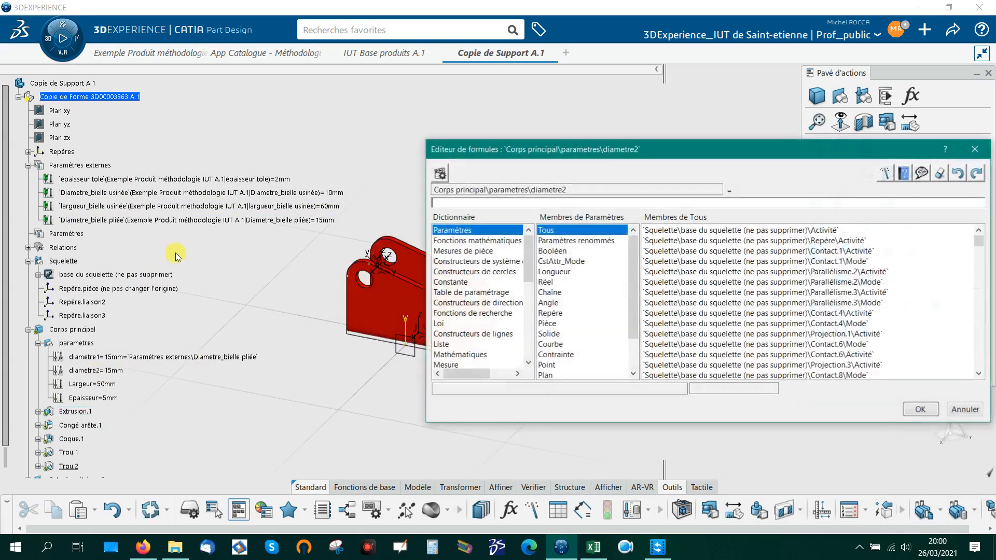
left_click(104, 222)
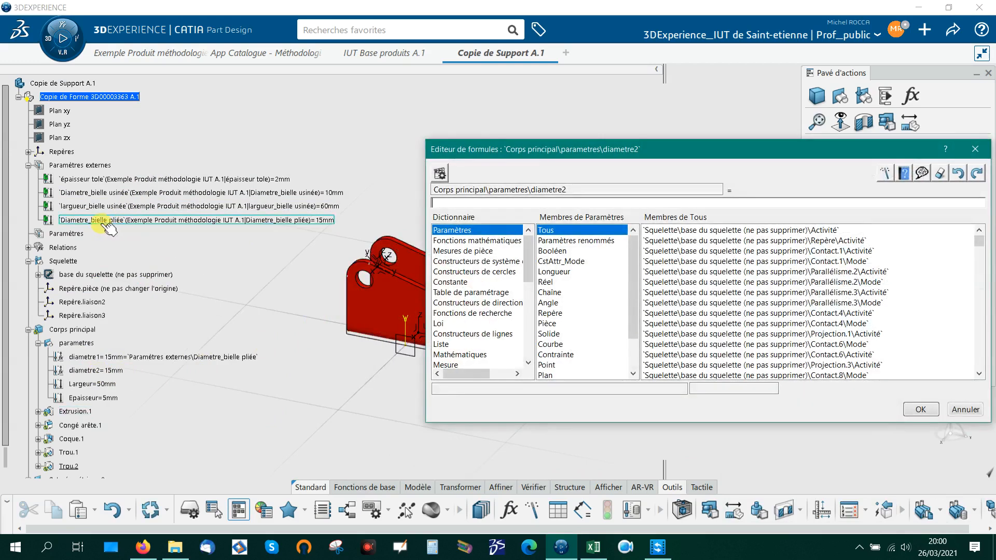
left_click(101, 193)
left_click(918, 410)
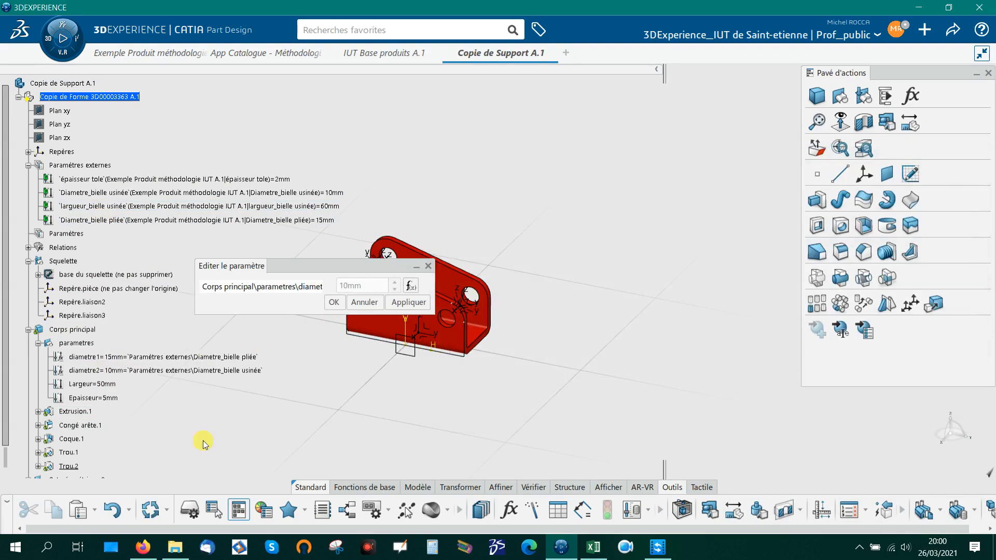
left_click(334, 302)
Step: Set the Largeur parameter's formula to the external largueur_bielle usinée plus 2 times the external épaisseur tole
double_click(93, 384)
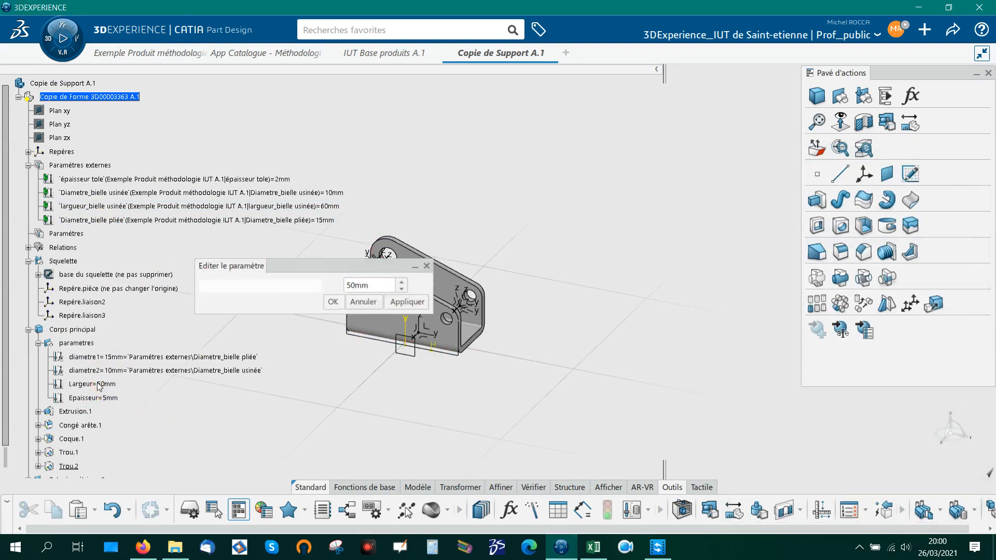
right_click(354, 287)
left_click(374, 296)
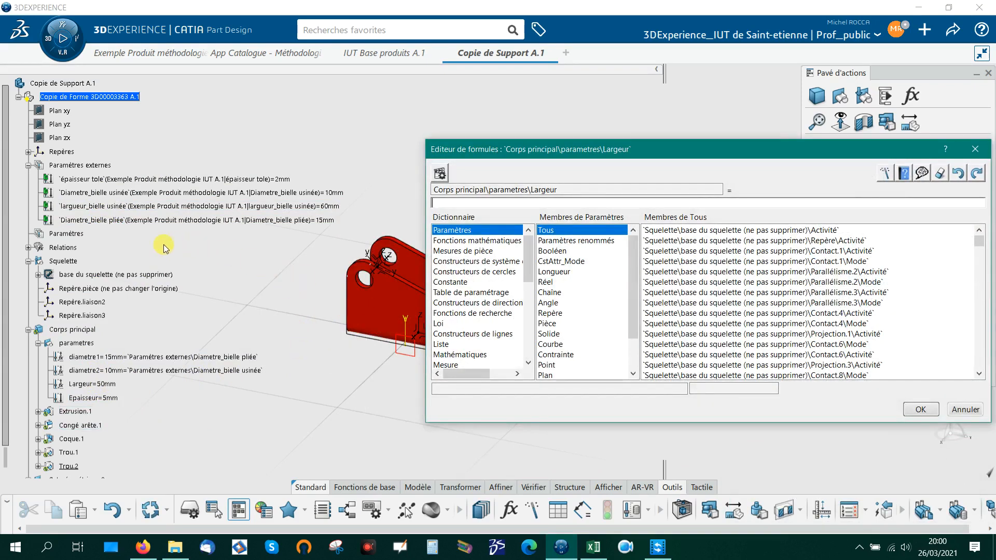
left_click(102, 205)
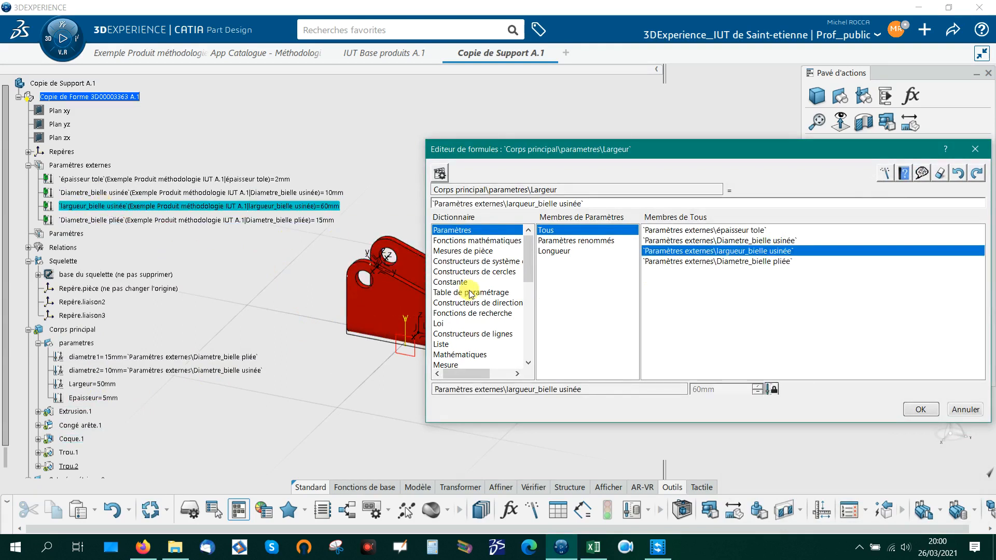
middle_click_drag(365, 326, 228, 386)
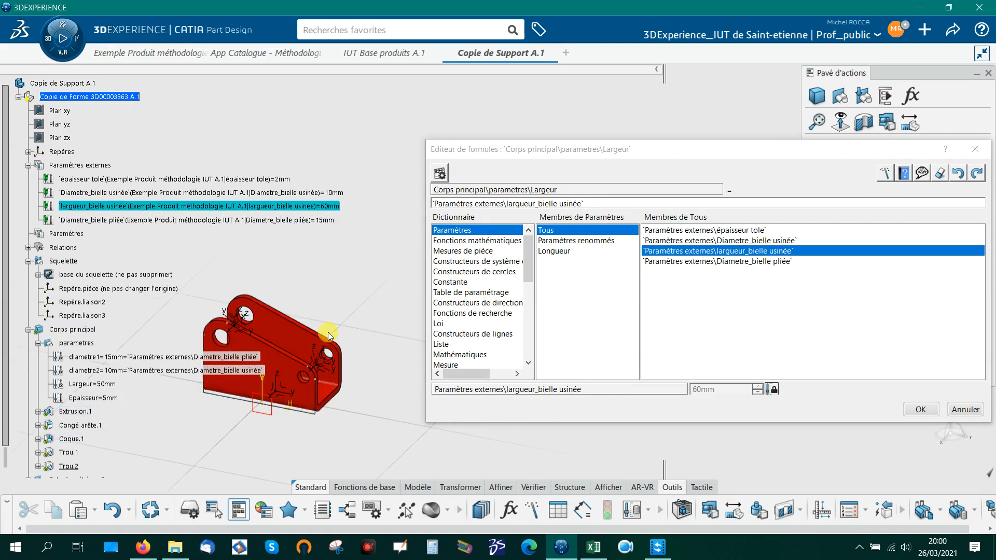
left_click(597, 203)
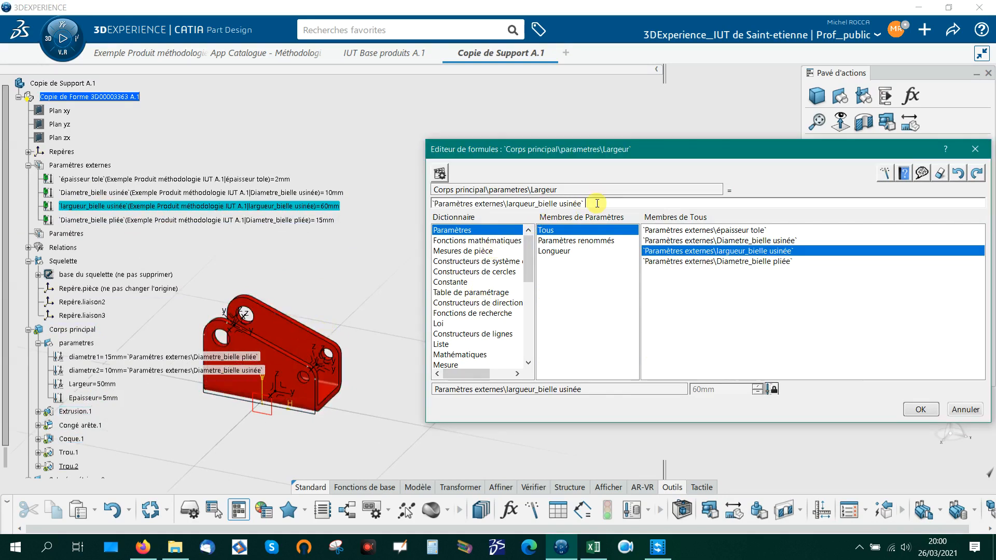
type("+2")
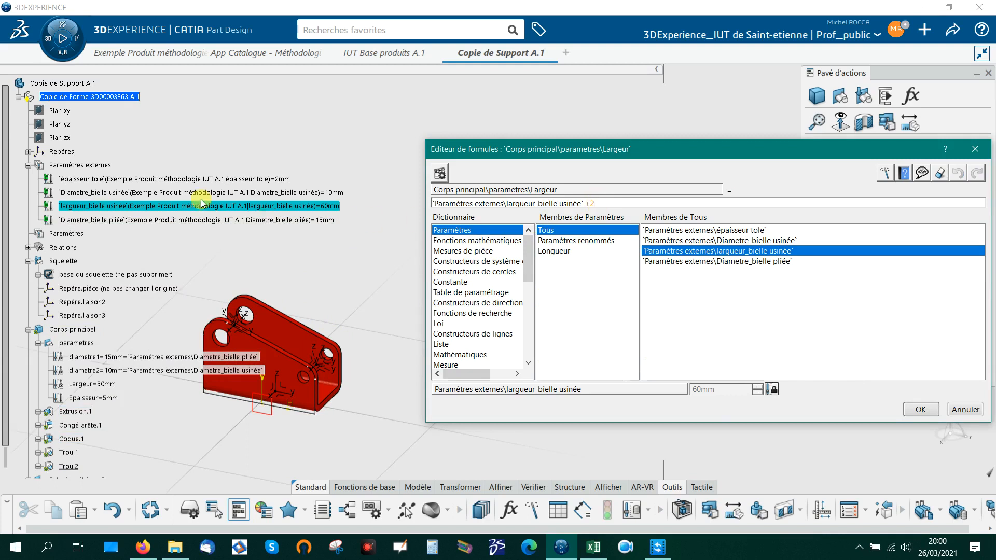
left_click(196, 179)
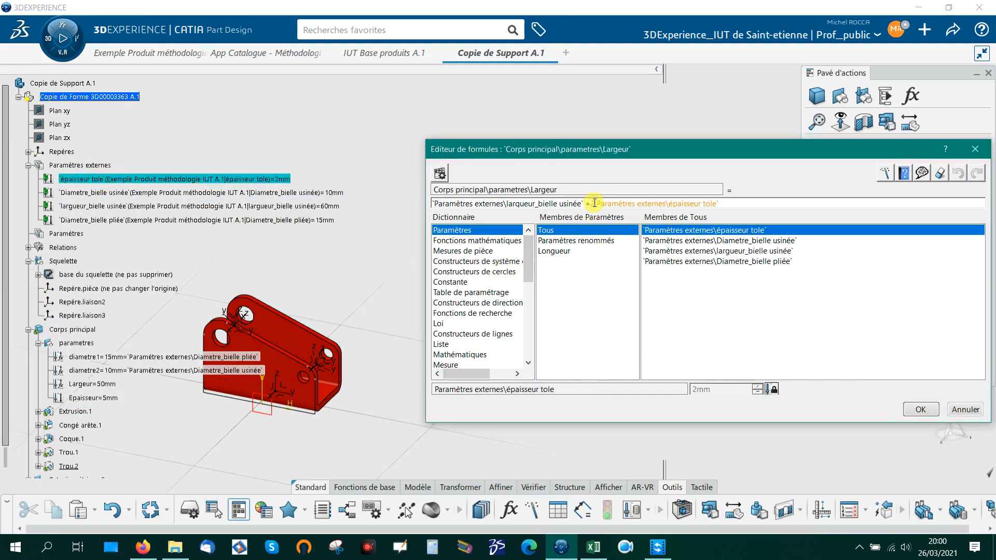
type("*")
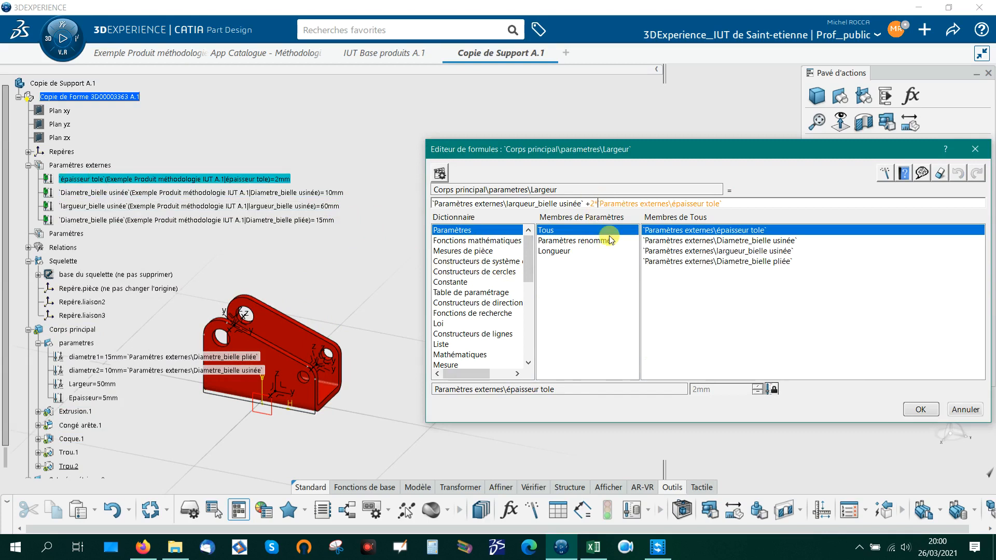
left_click(920, 410)
left_click(333, 302)
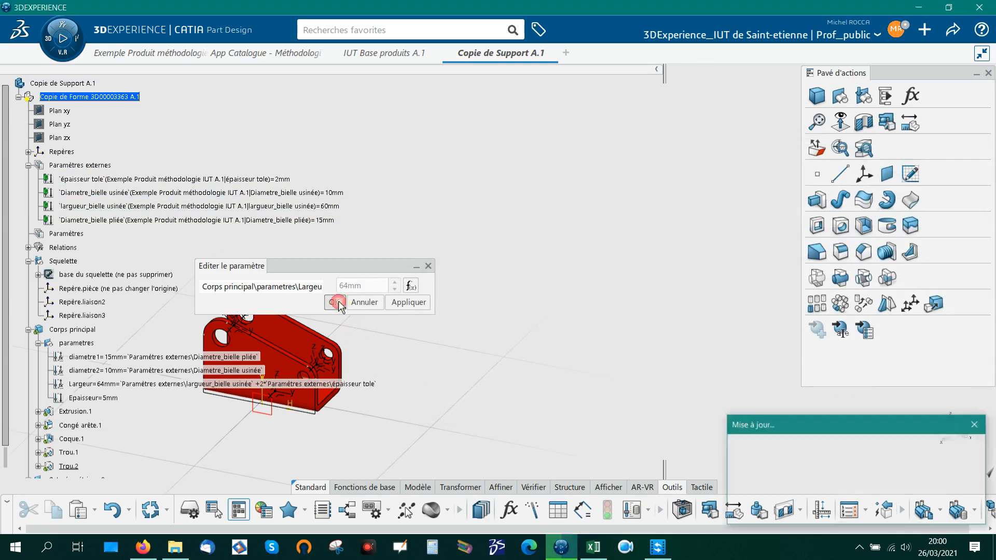
Step: Link the Epaisseur parameter of Corps principal by formula to the external parameter épaisseur tole
middle_click_drag(481, 355, 691, 264)
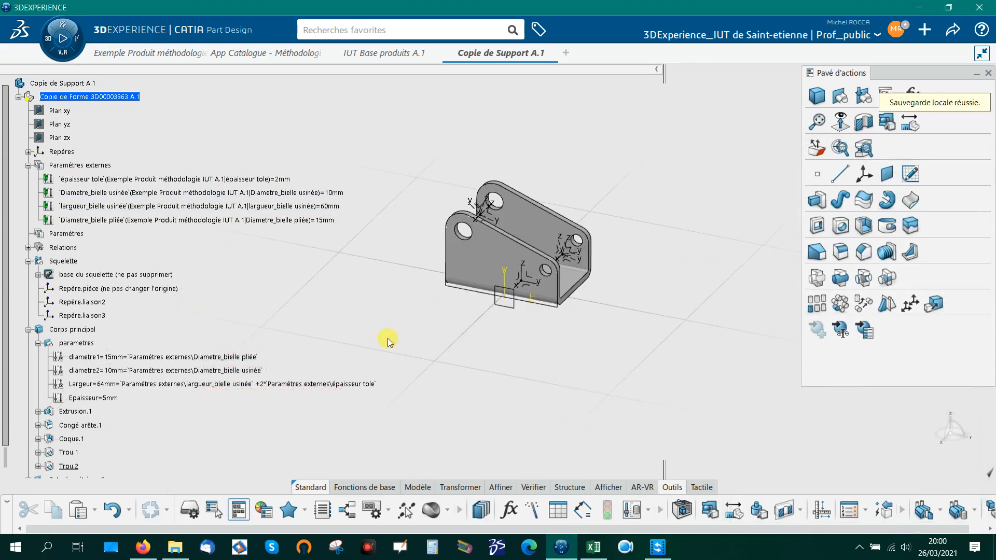
double_click(108, 399)
right_click(354, 291)
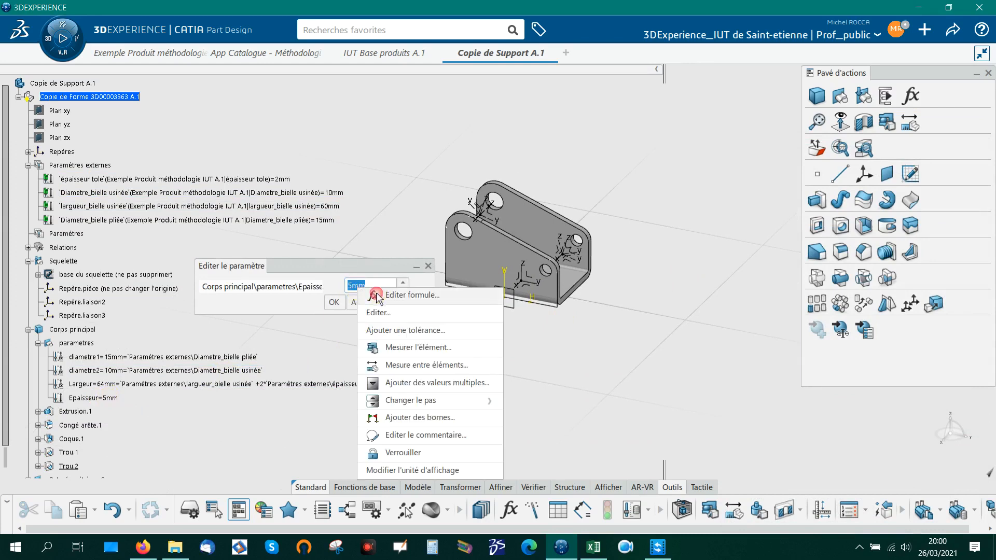
left_click(379, 290)
left_click(81, 186)
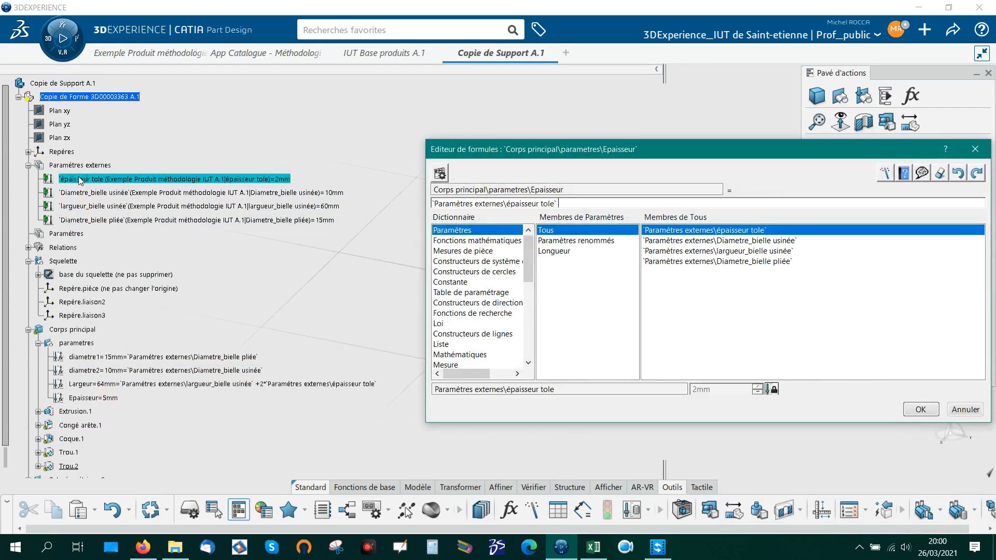
left_click(918, 410)
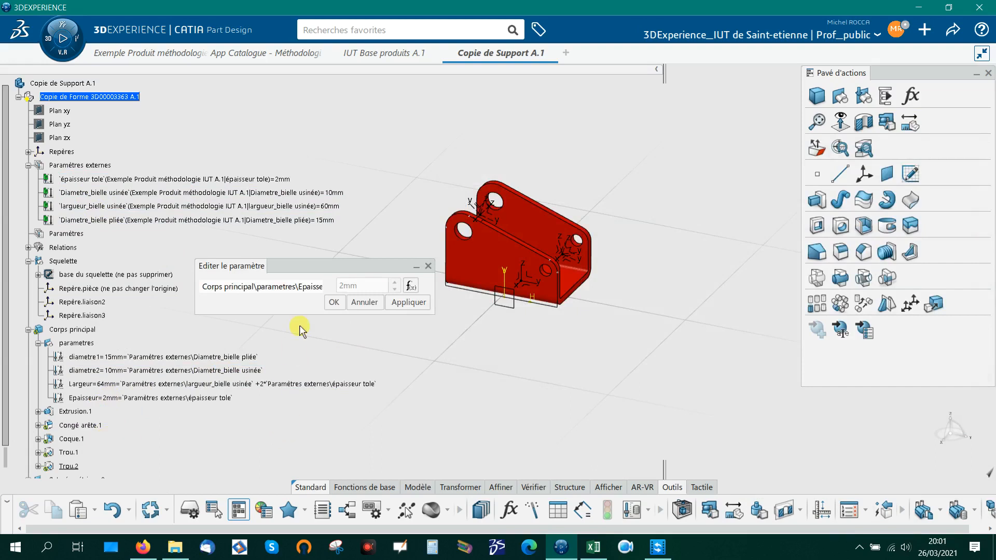
left_click(333, 302)
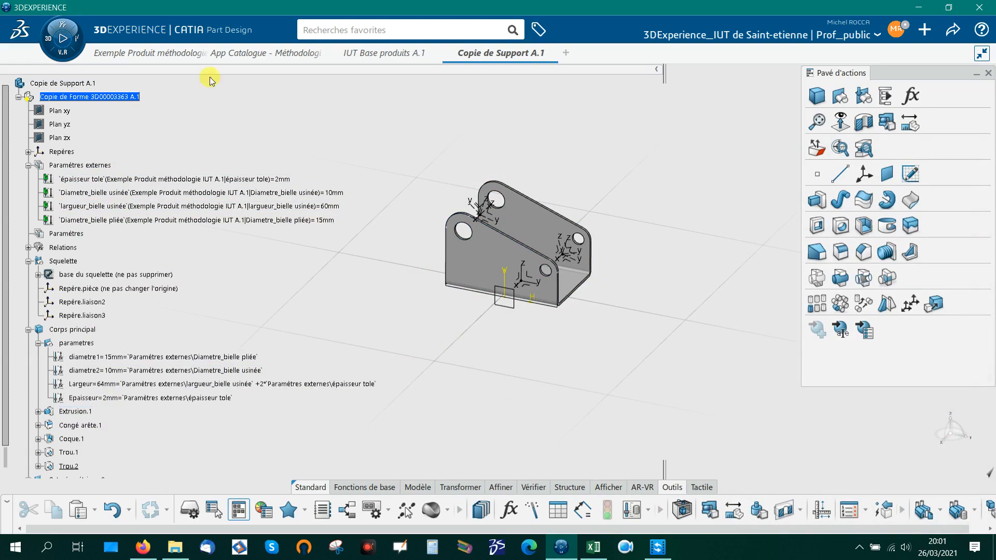
Step: In the Exemple Produit méthodologie IUT product, set the horizontal base length in AVP's Base Squelette sketch to 150 mm and update the whole product
mouse_move(154, 55)
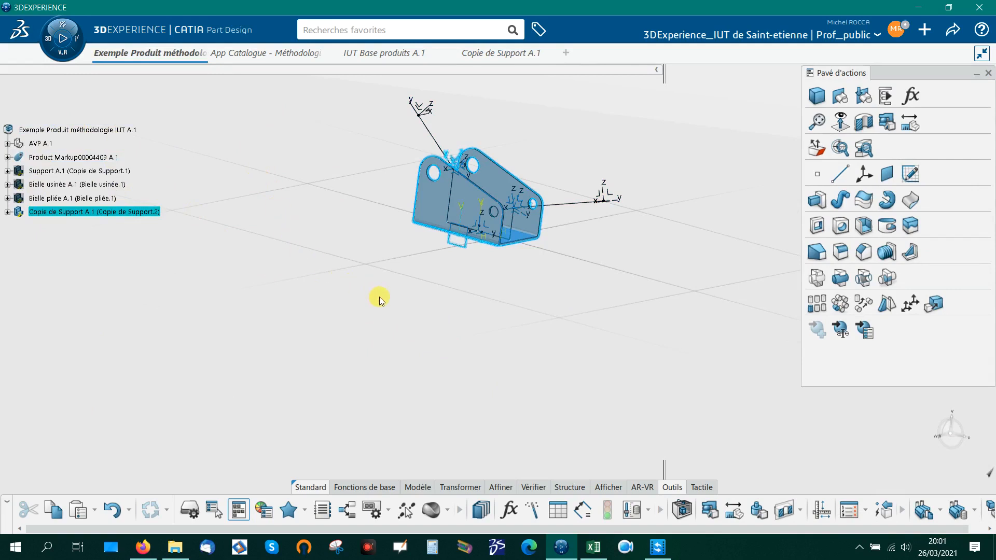
left_click(565, 204)
double_click(564, 202)
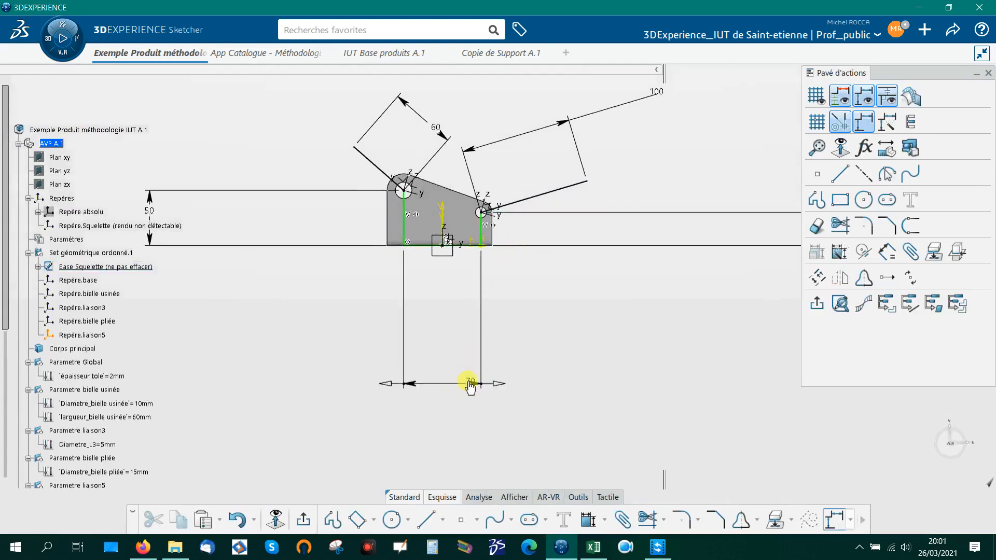
double_click(470, 384)
type("150")
key("Return")
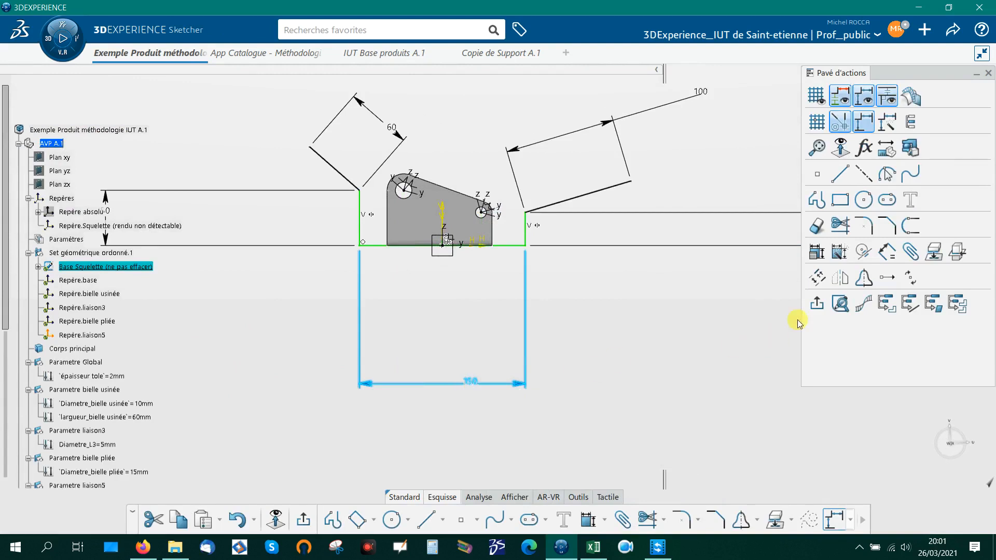
left_click(817, 304)
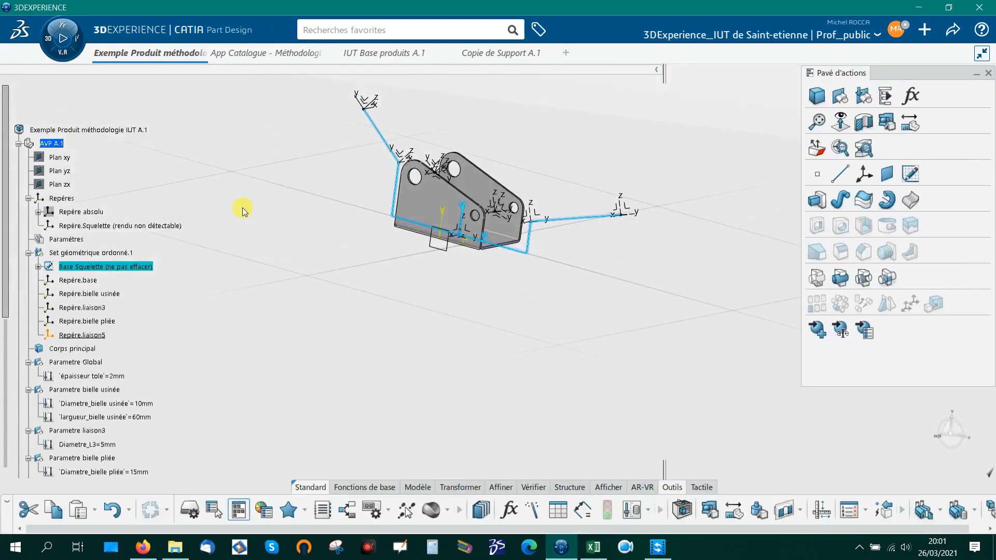
right_click(96, 130)
mouse_move(166, 400)
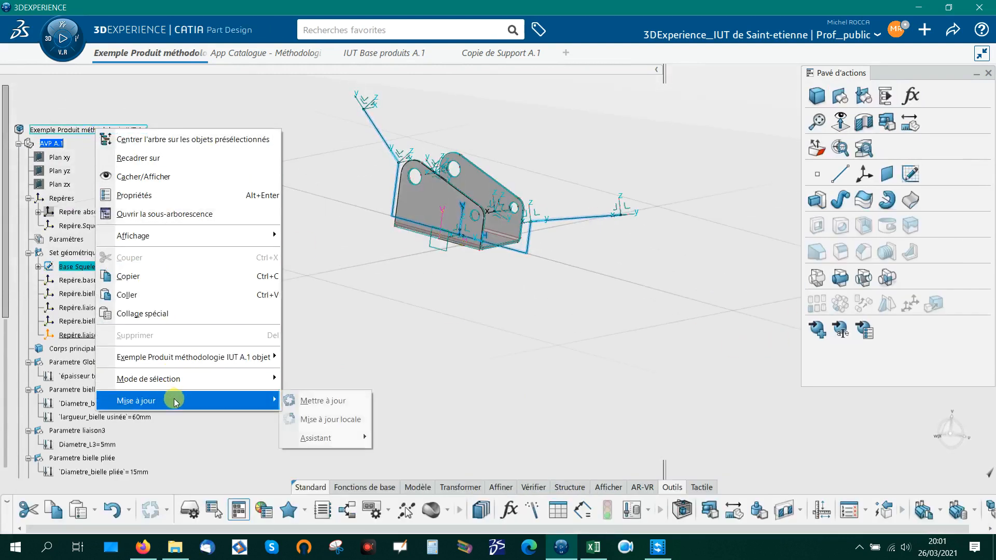
left_click(323, 403)
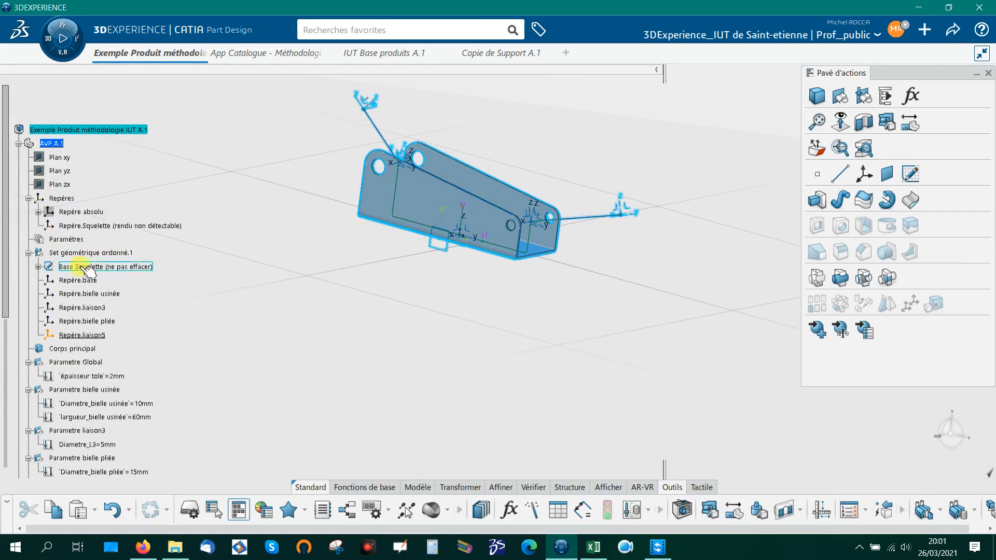
Step: Set AVP's global parameter épaisseur tole to 4 mm and update the whole product to check the support's sheet thickness
double_click(103, 378)
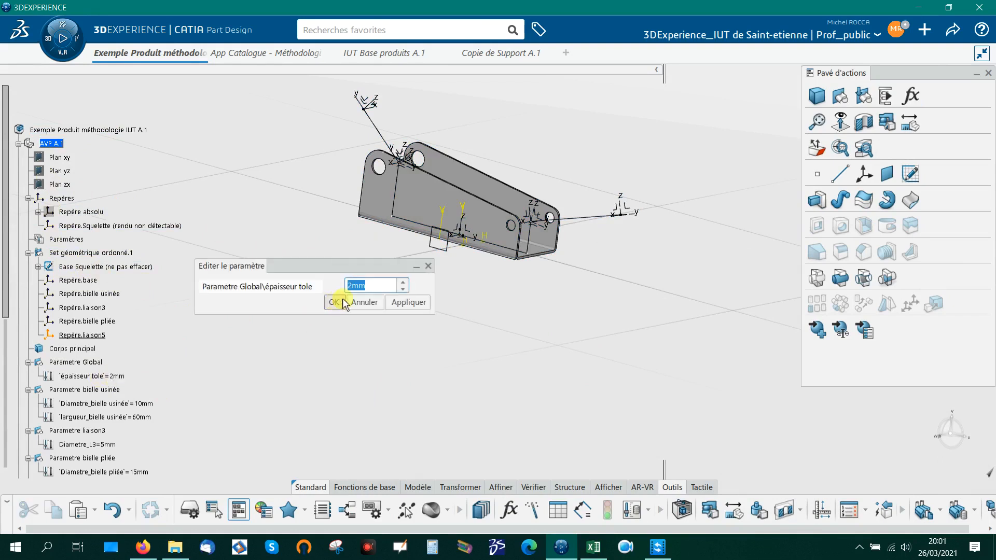
left_click(403, 282)
left_click(403, 283)
left_click(333, 303)
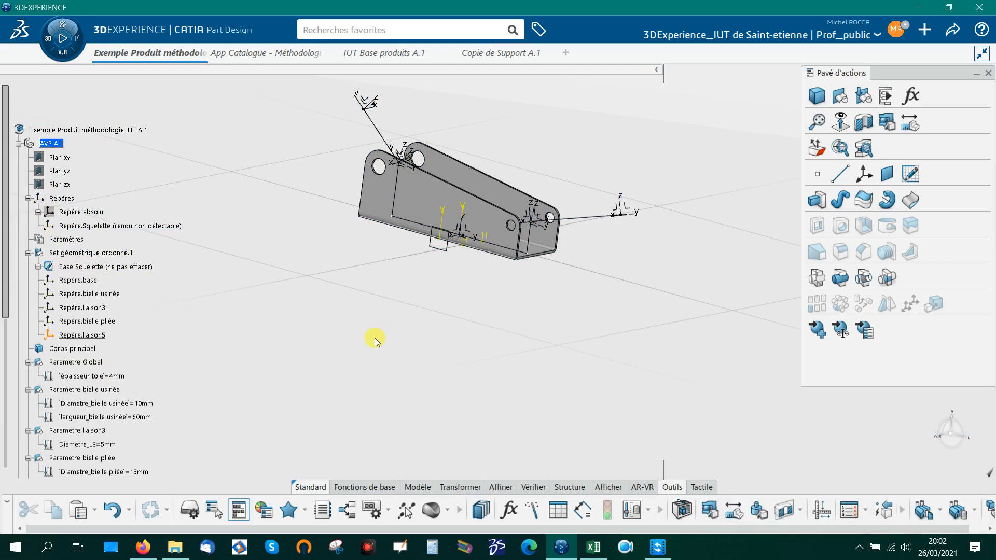
right_click(101, 130)
mouse_move(284, 402)
left_click(327, 399)
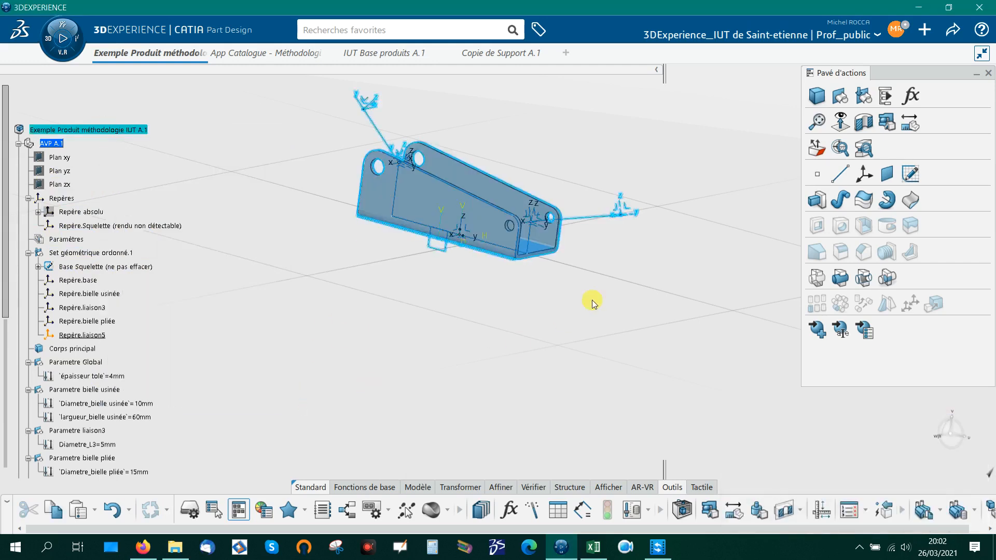
middle_click_drag(624, 290, 524, 279)
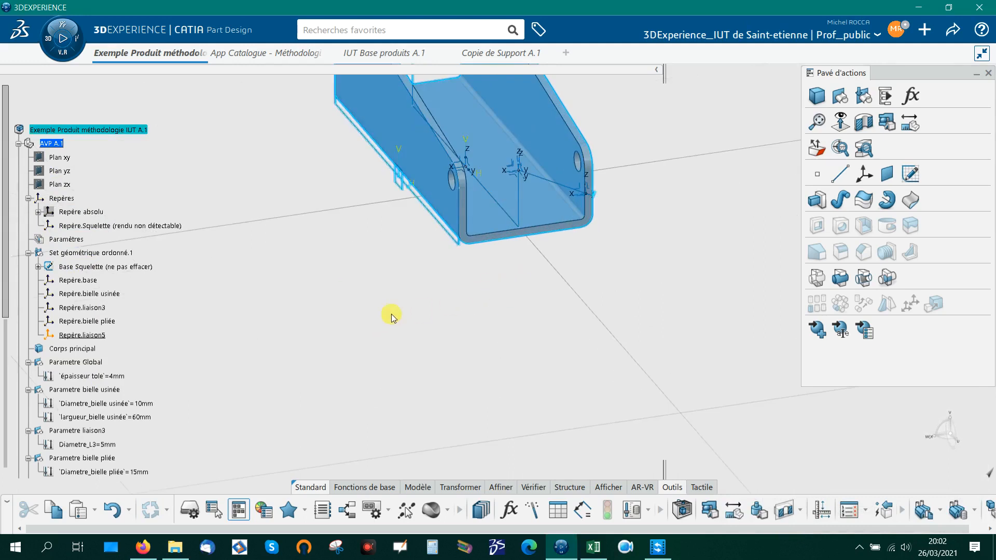